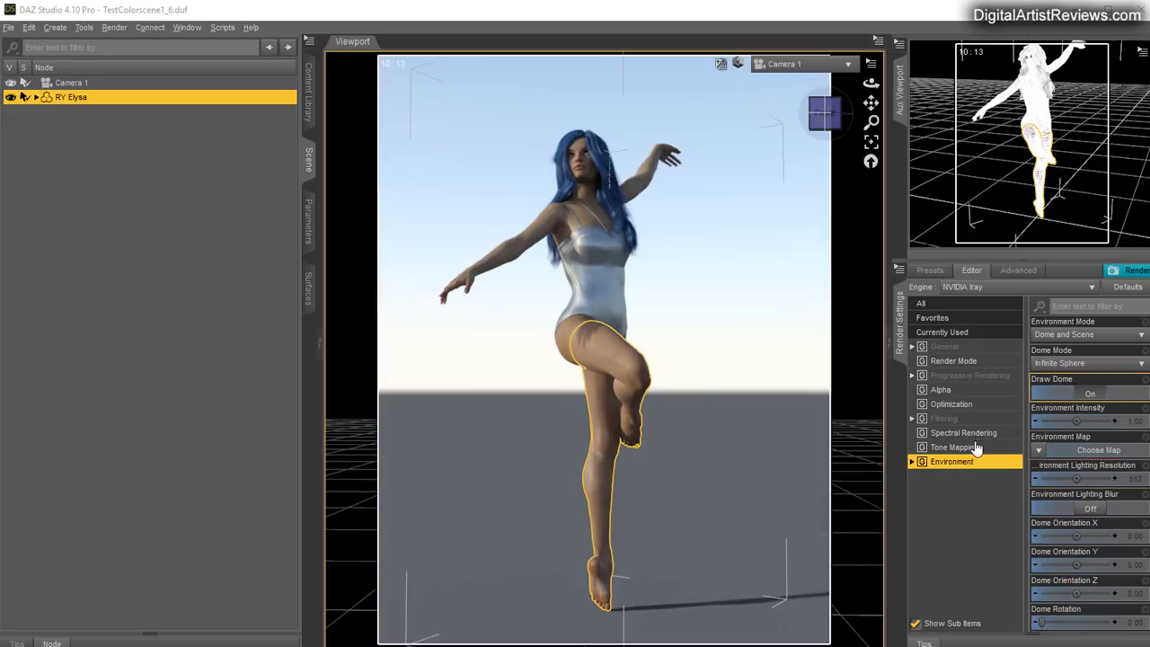
In Render Settings, turn Draw Dome Off so the figure renders against black
left_click(113, 30)
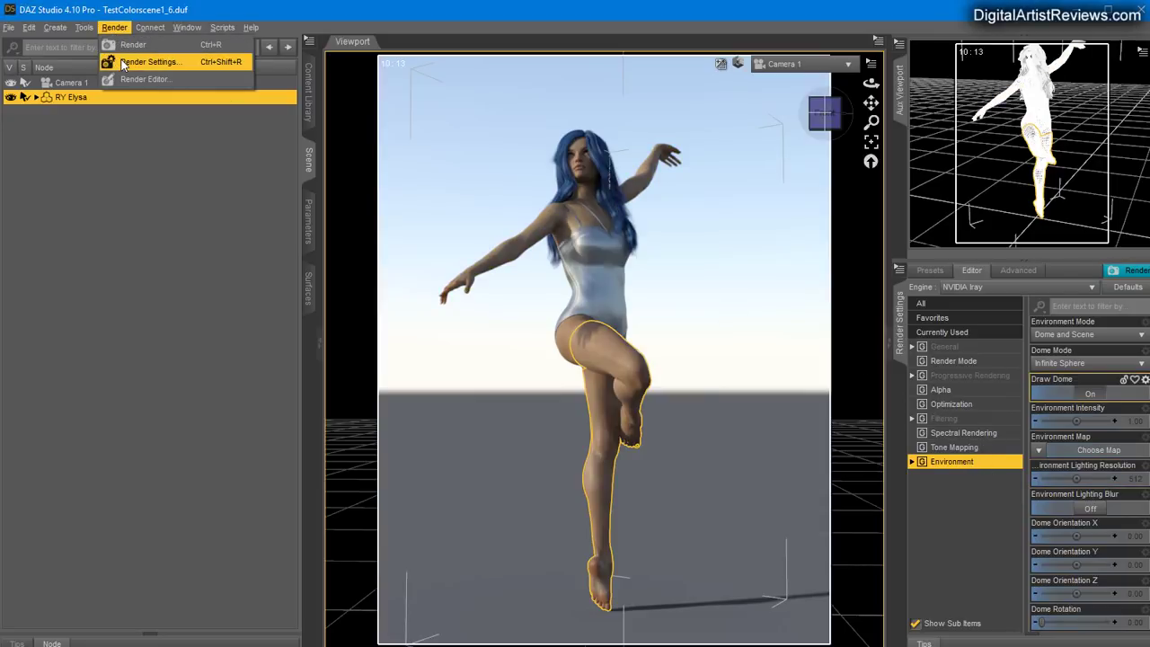
left_click(143, 62)
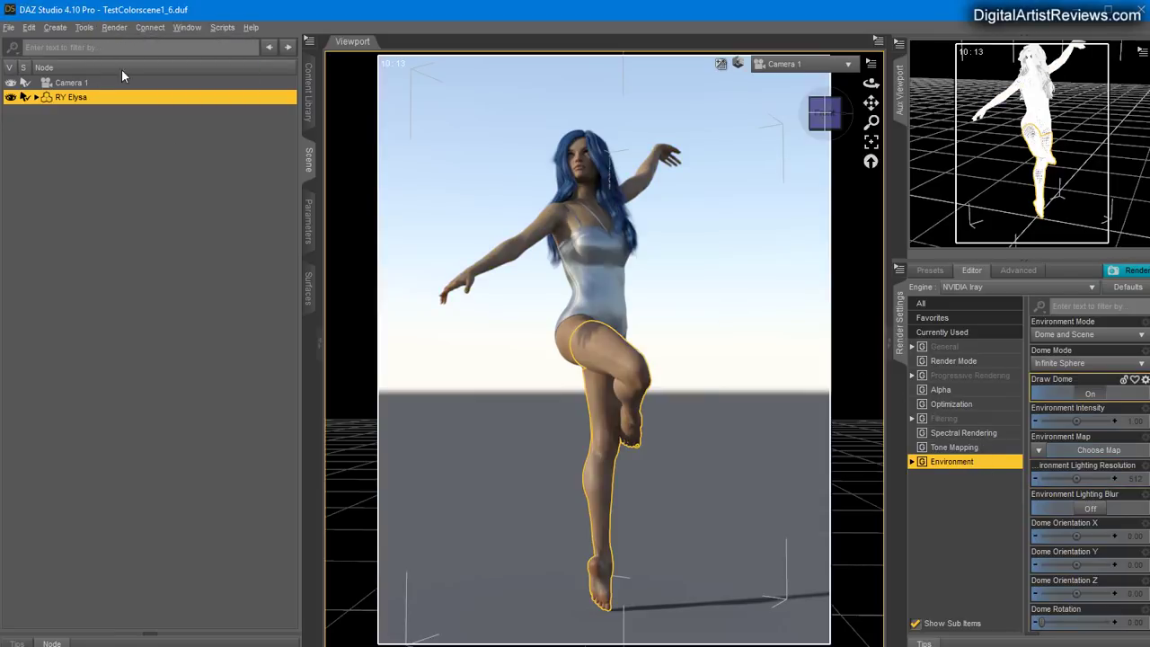
left_click(1037, 452)
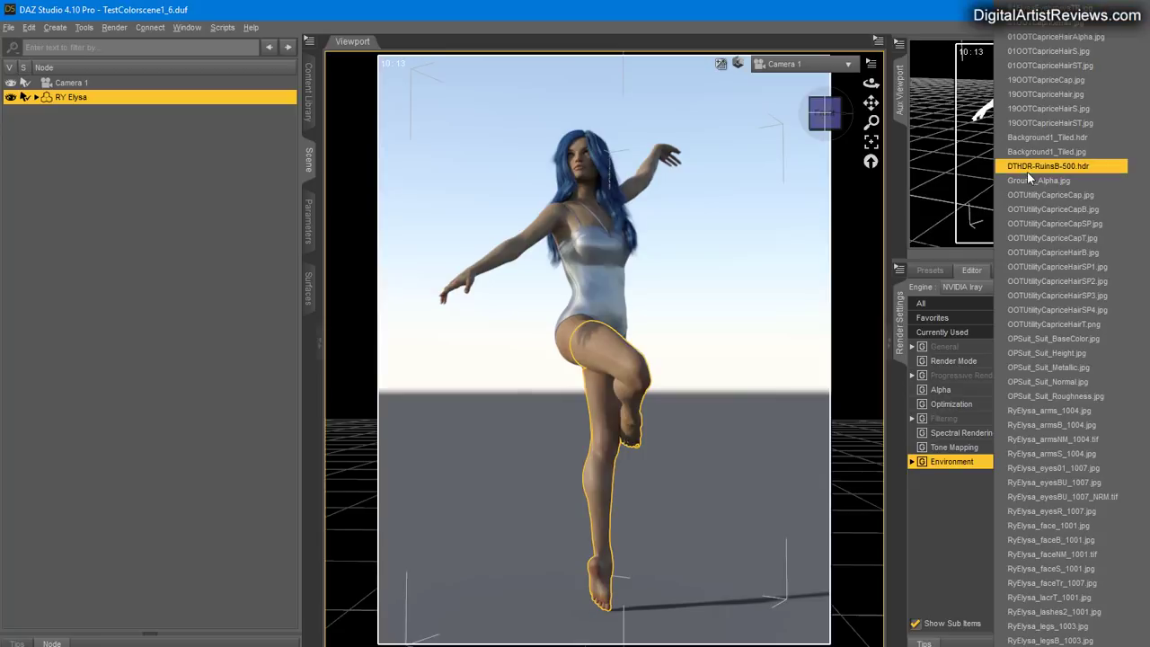
key("Escape")
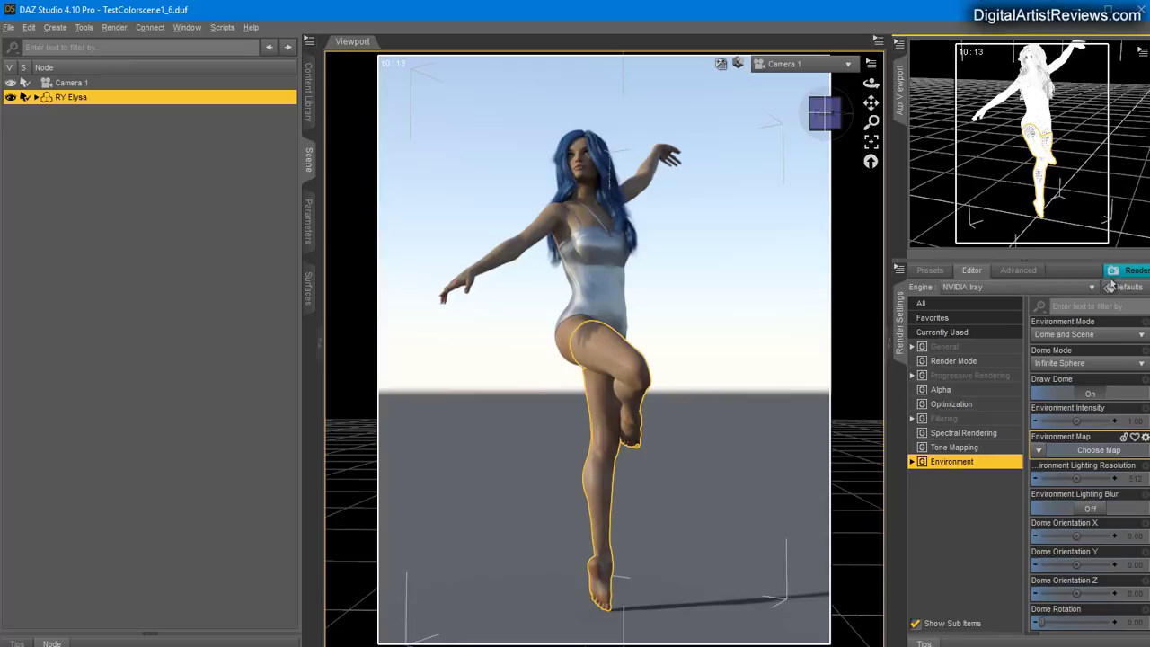
left_click(1089, 393)
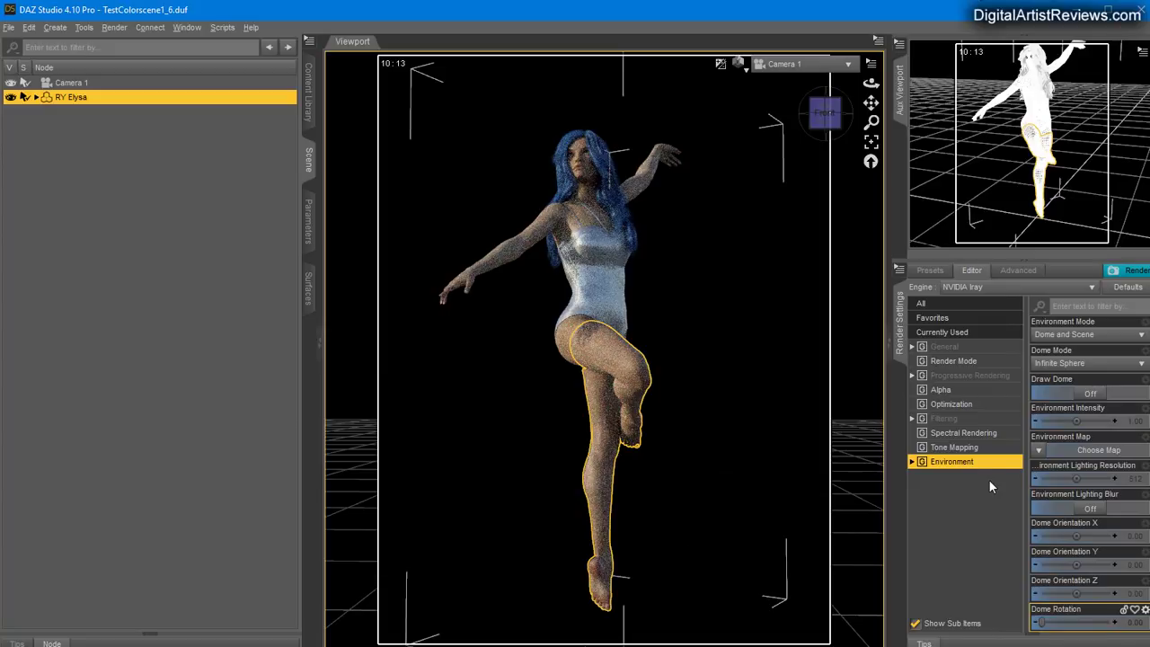
Keep the Environment Mode at Dome and Scene and browse the Create menu
left_click(1060, 336)
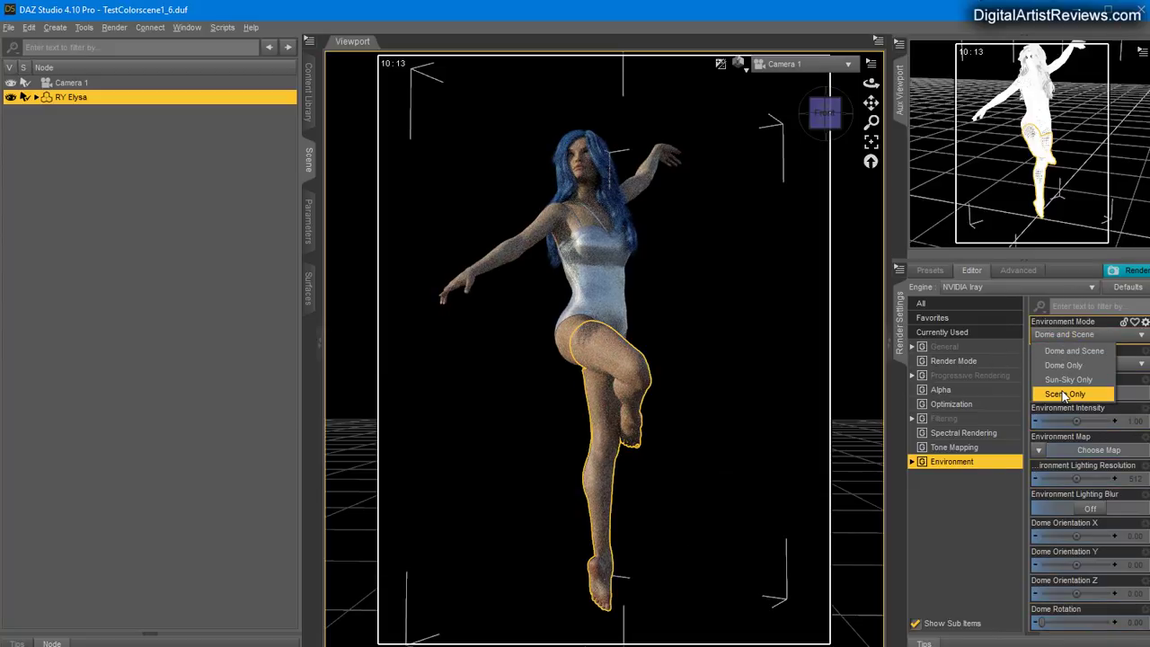
left_click(1046, 350)
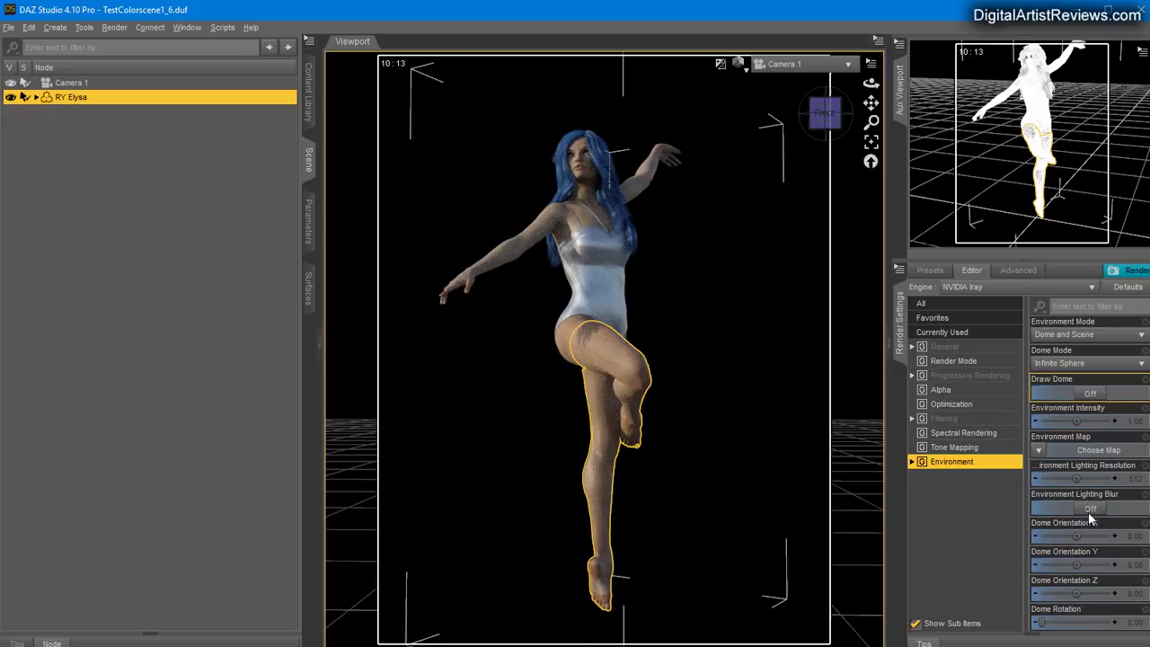
mouse_move(1075, 533)
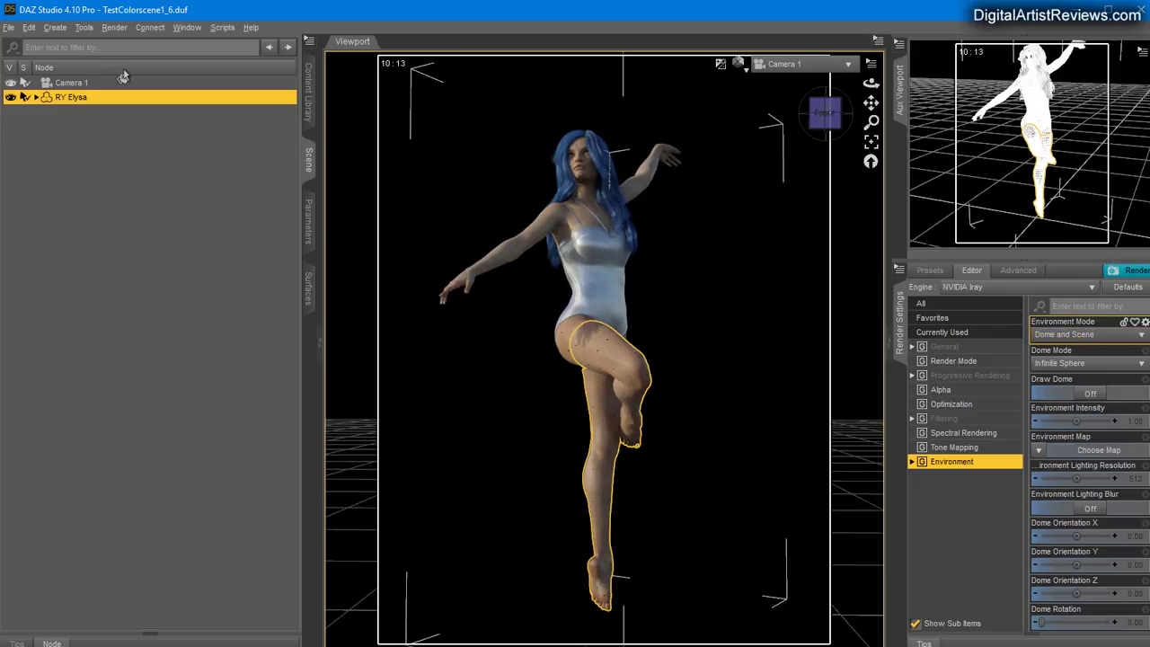
left_click(55, 26)
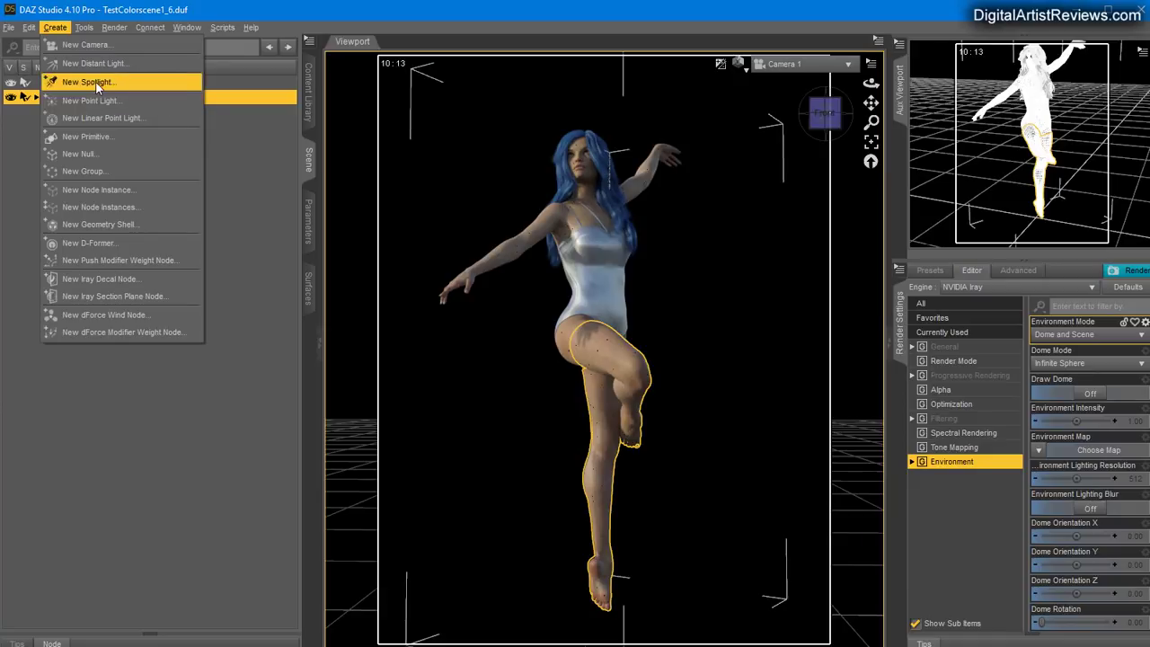
Switch Environment Mode to Dome Only, then restore Dome and Scene
left_click(1047, 334)
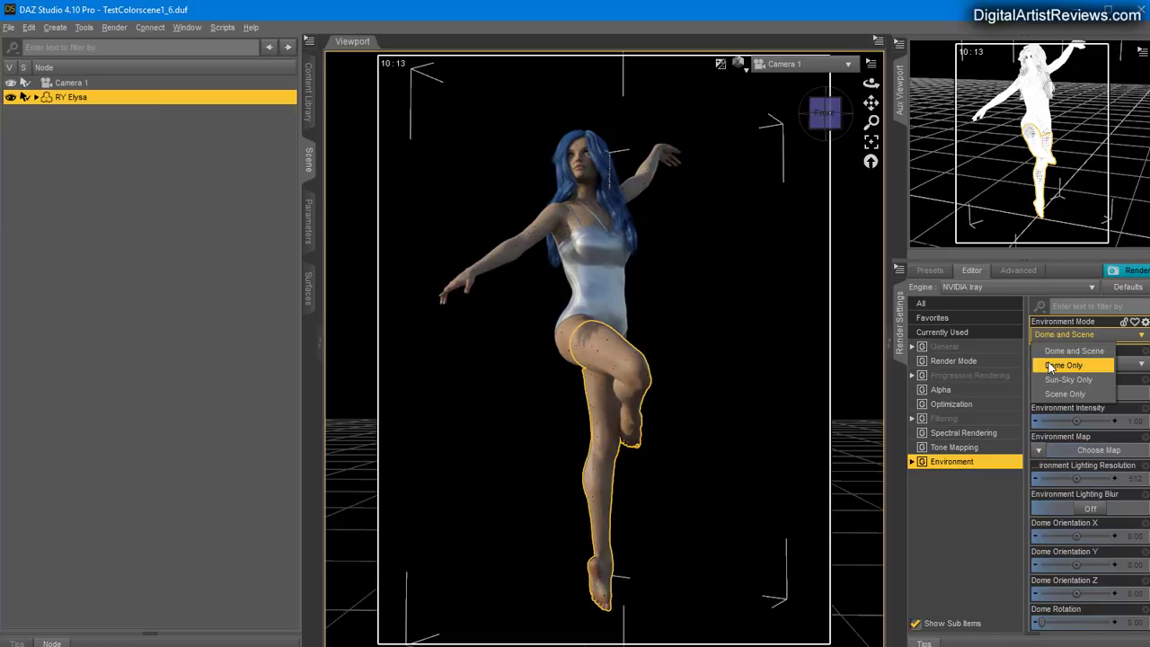
left_click(1055, 350)
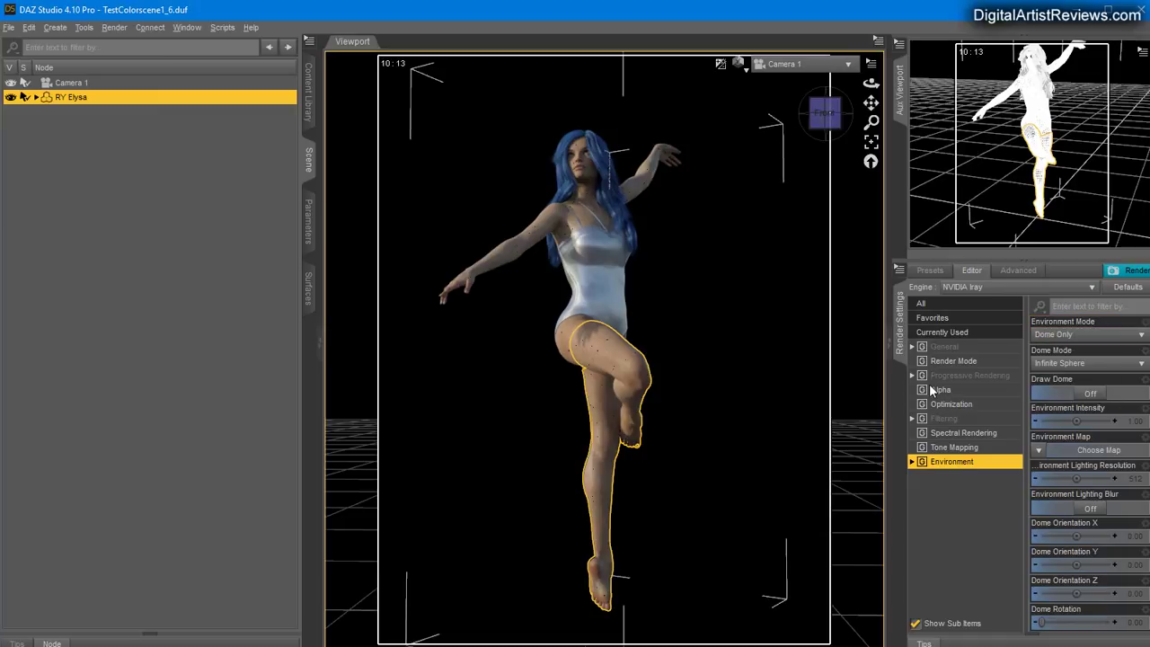
left_click(1071, 334)
left_click(1069, 351)
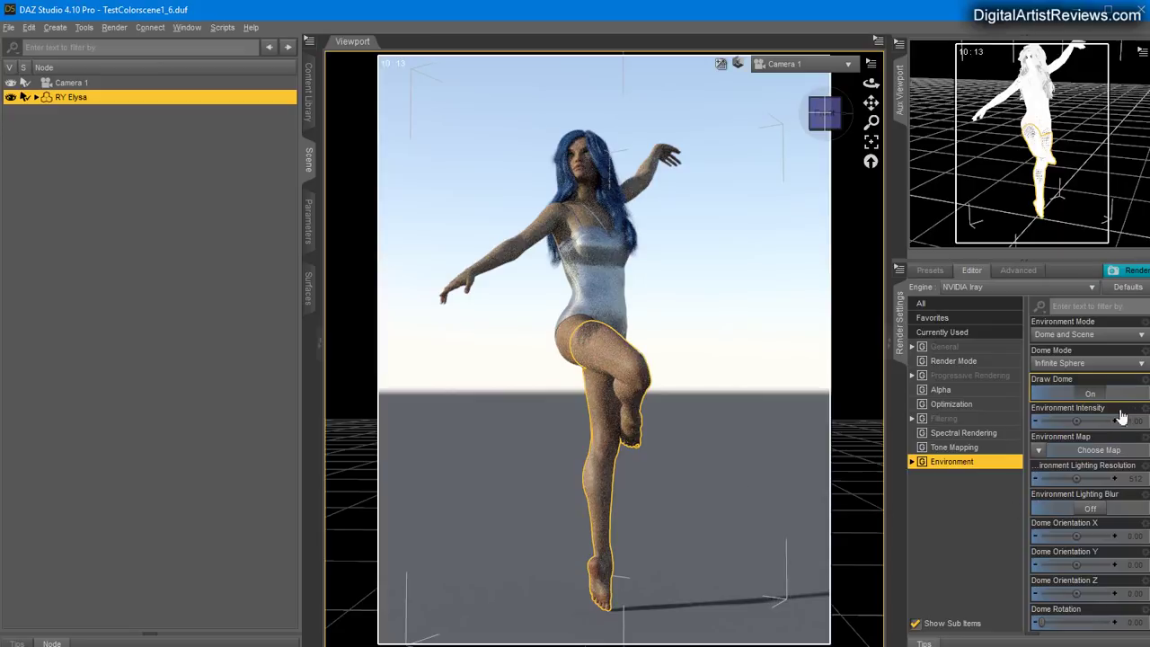
Dolly Camera 1 back until the full figure and her ground shadow fit in frame
scroll(1087, 473, "down", 3)
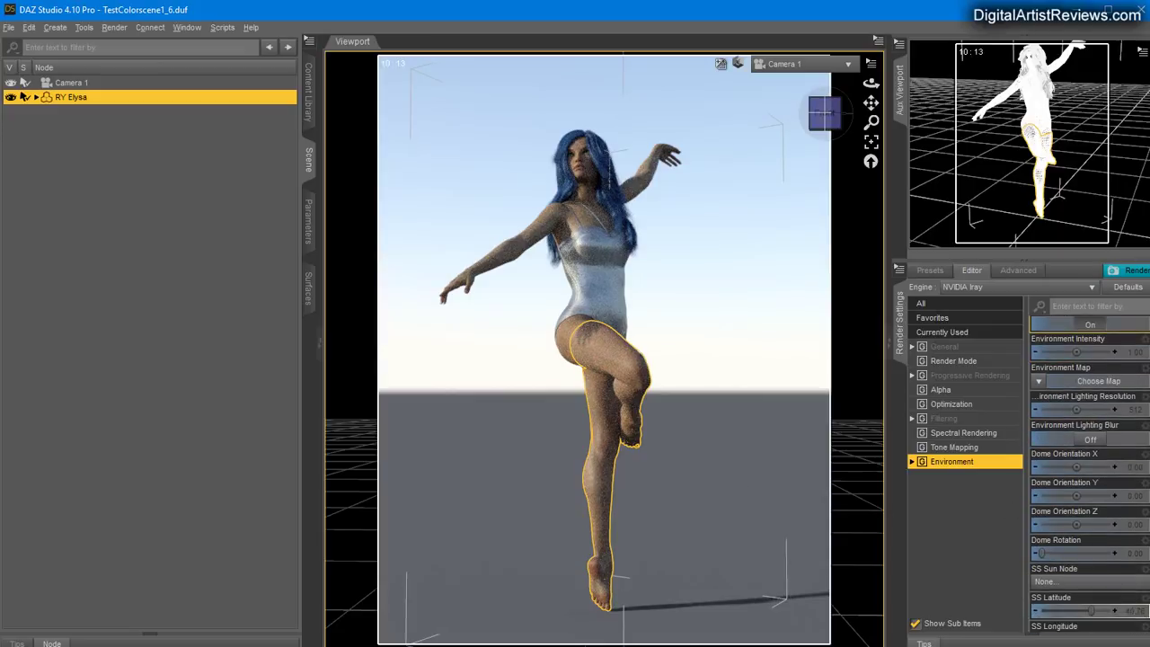
scroll(1103, 410, "down", 1)
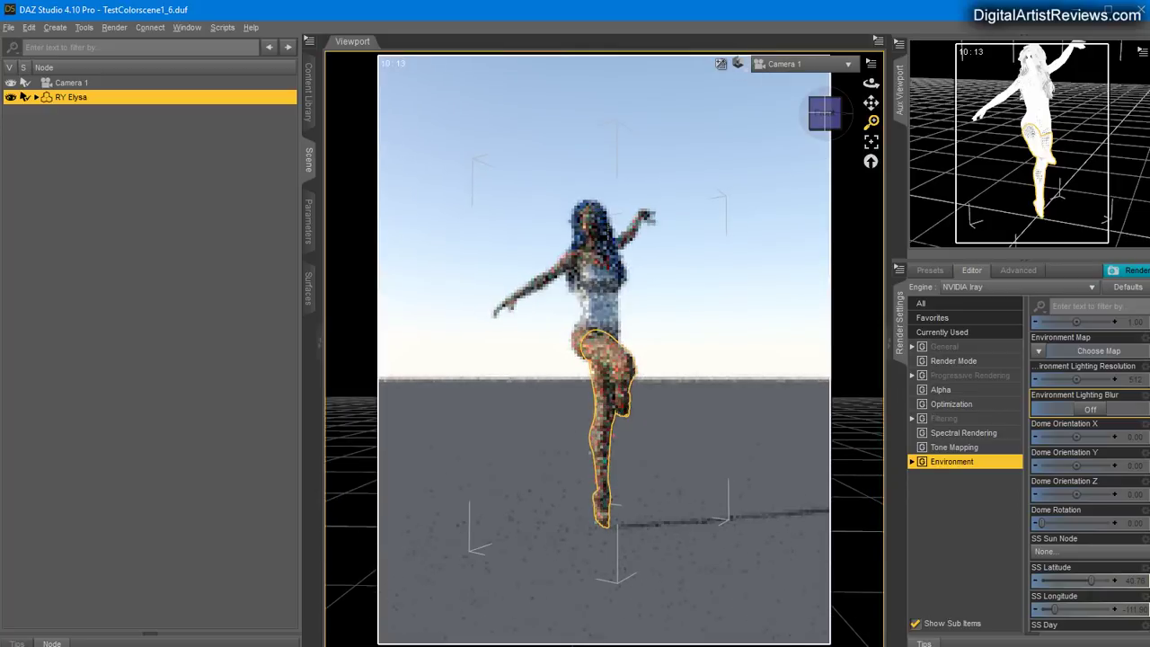
left_click_drag(870, 101, 871, 84)
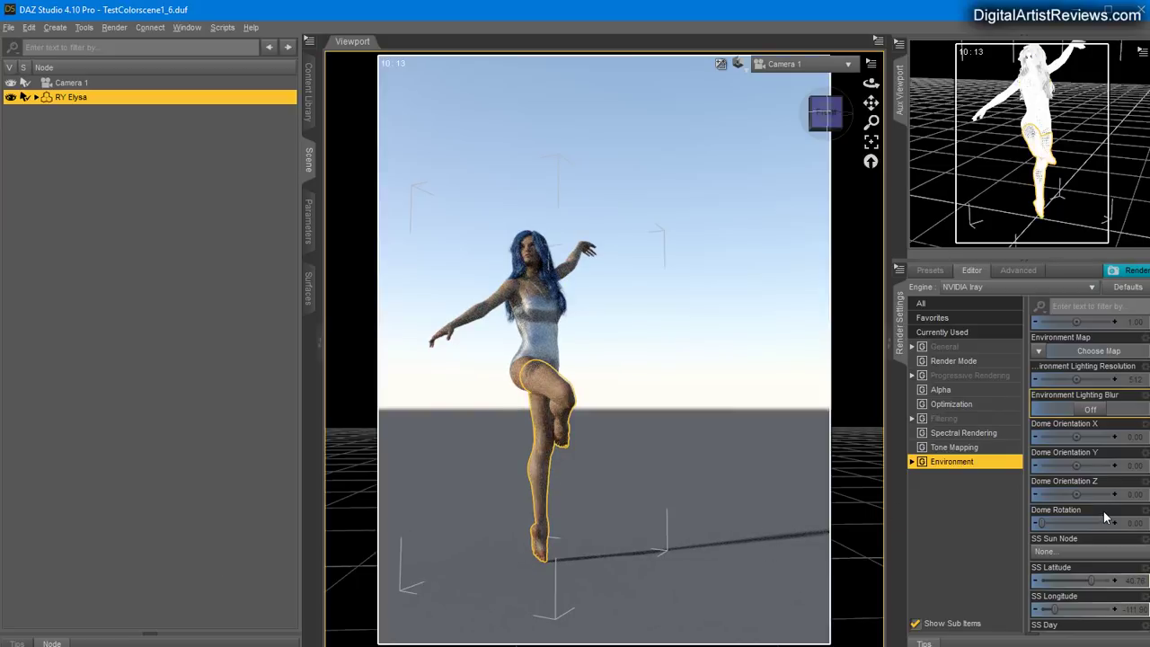
scroll(1103, 511, "down", 10)
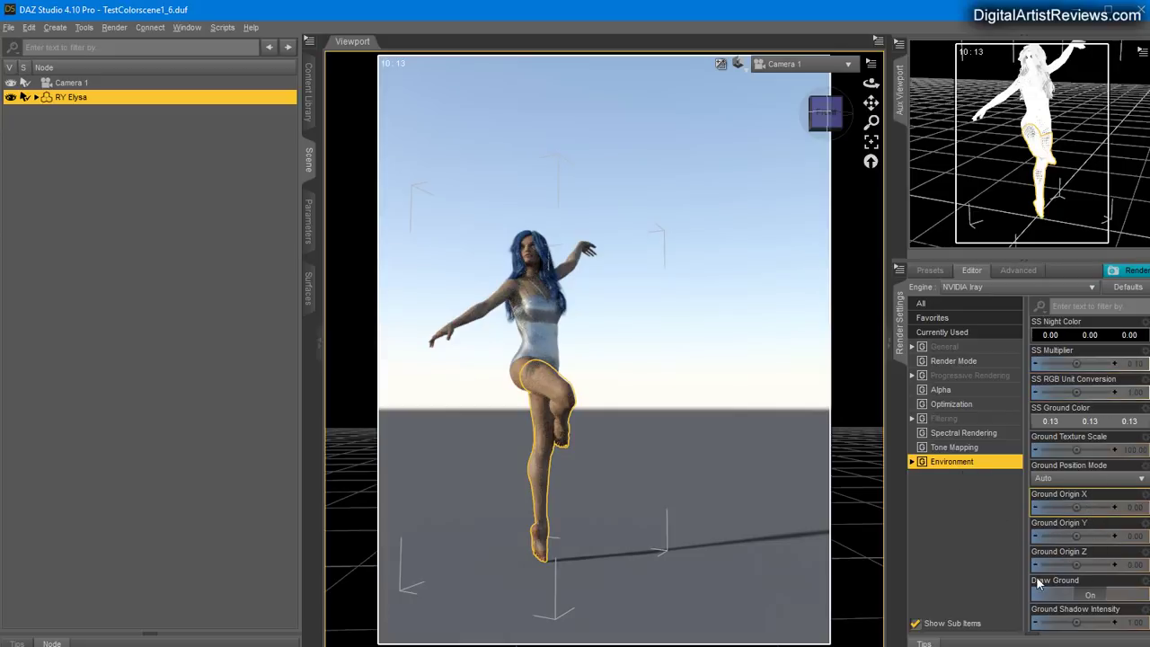
left_click(1086, 596)
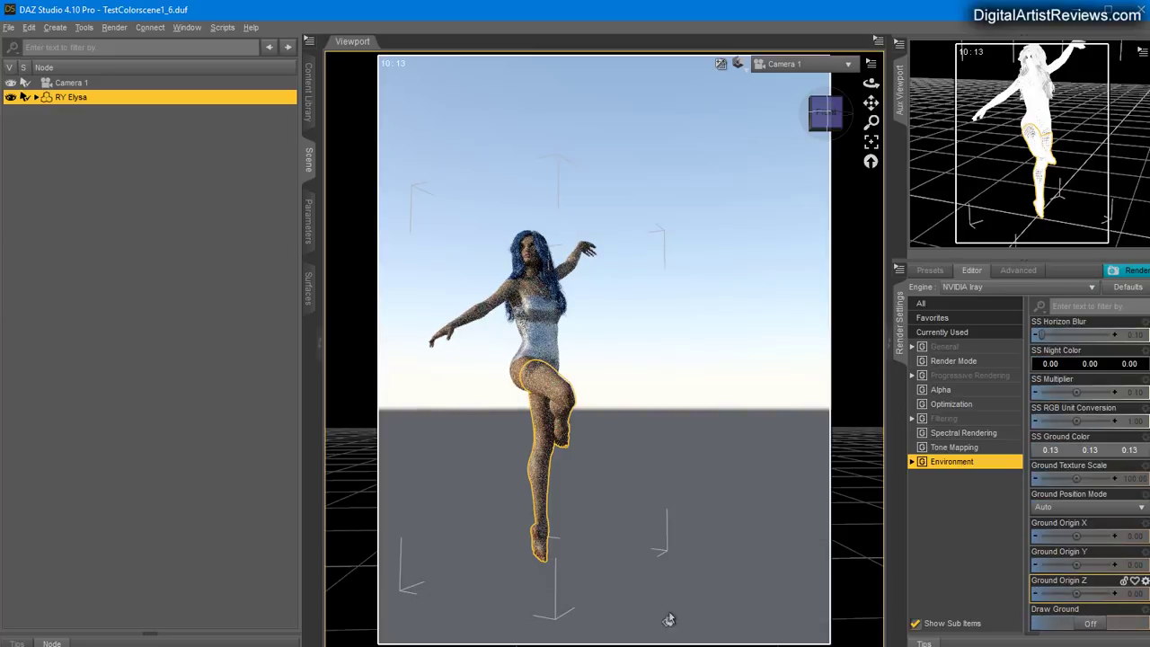
left_click(1089, 623)
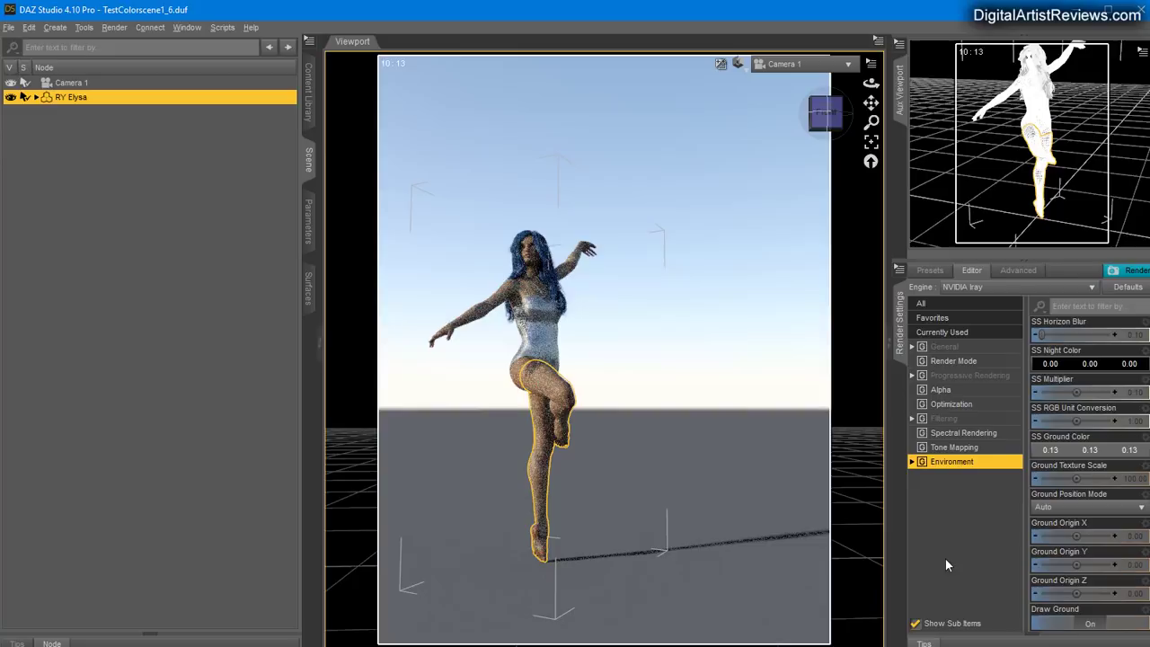
scroll(1052, 565, "down", 1)
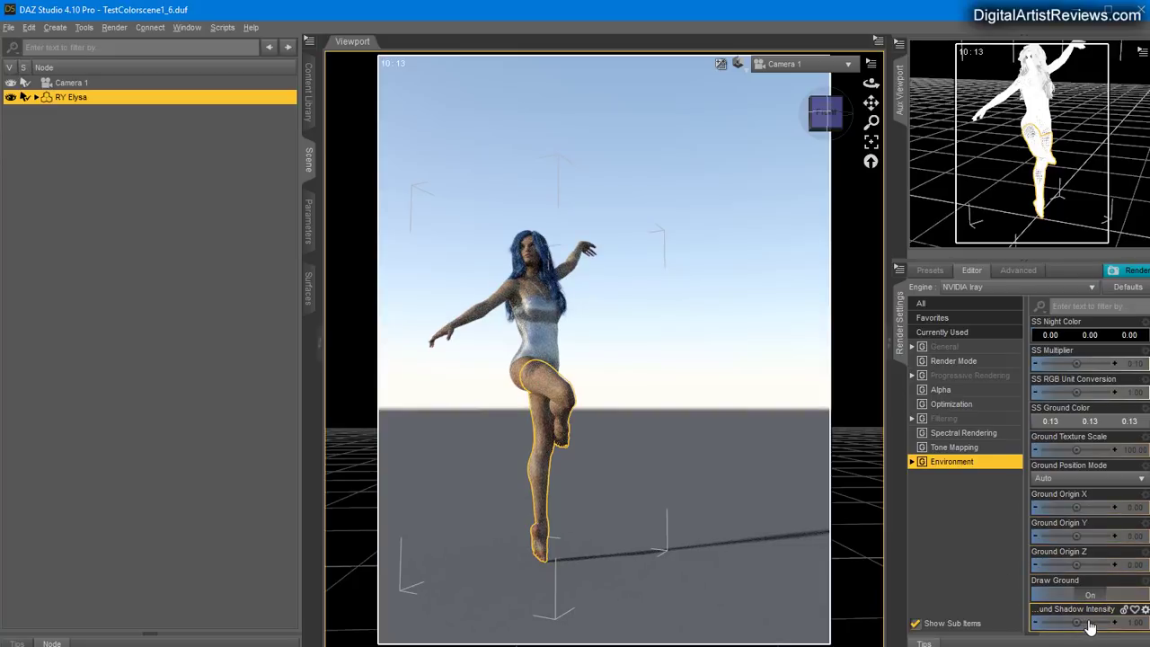
left_click(1130, 627)
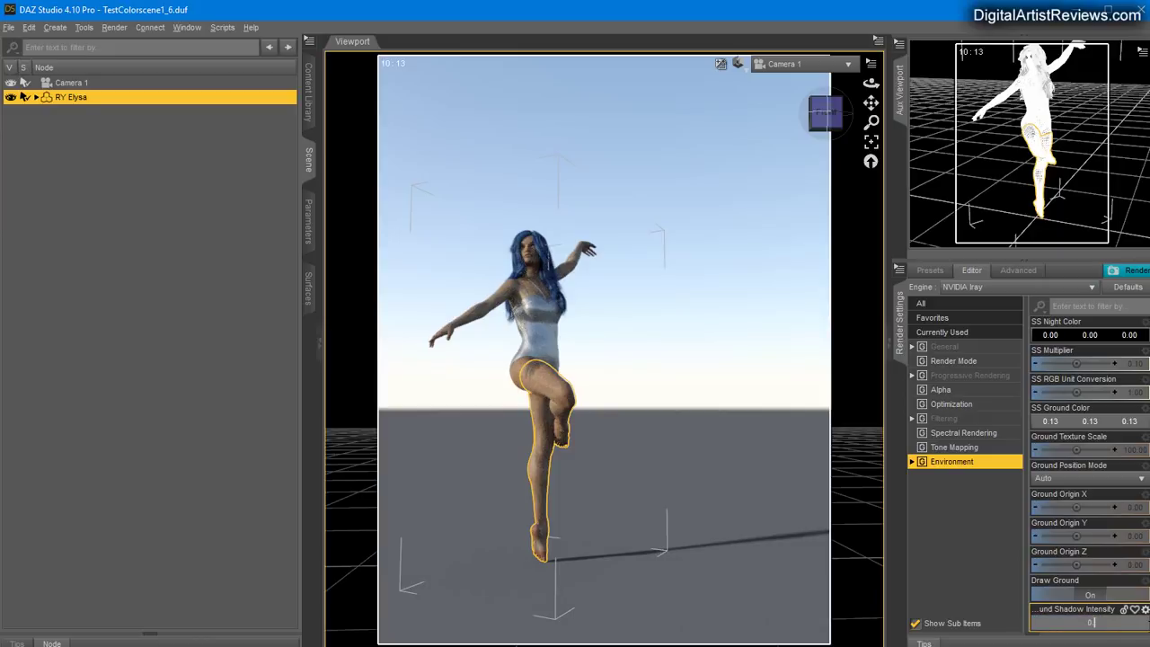
type("0.5")
key("Return")
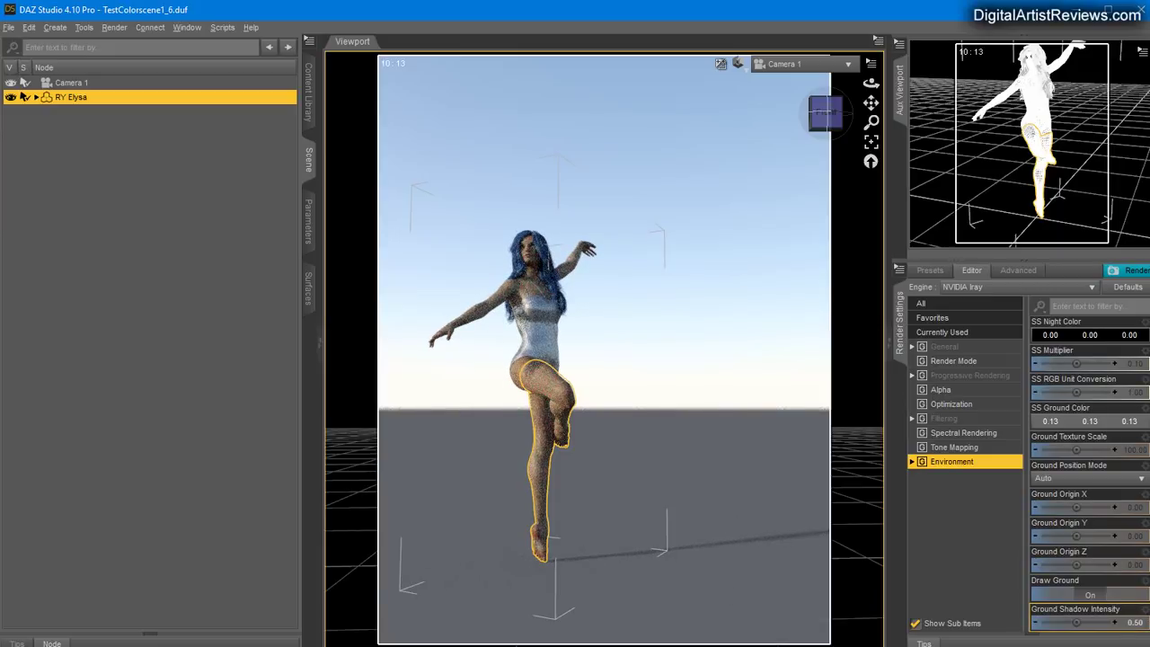
left_click(1135, 622)
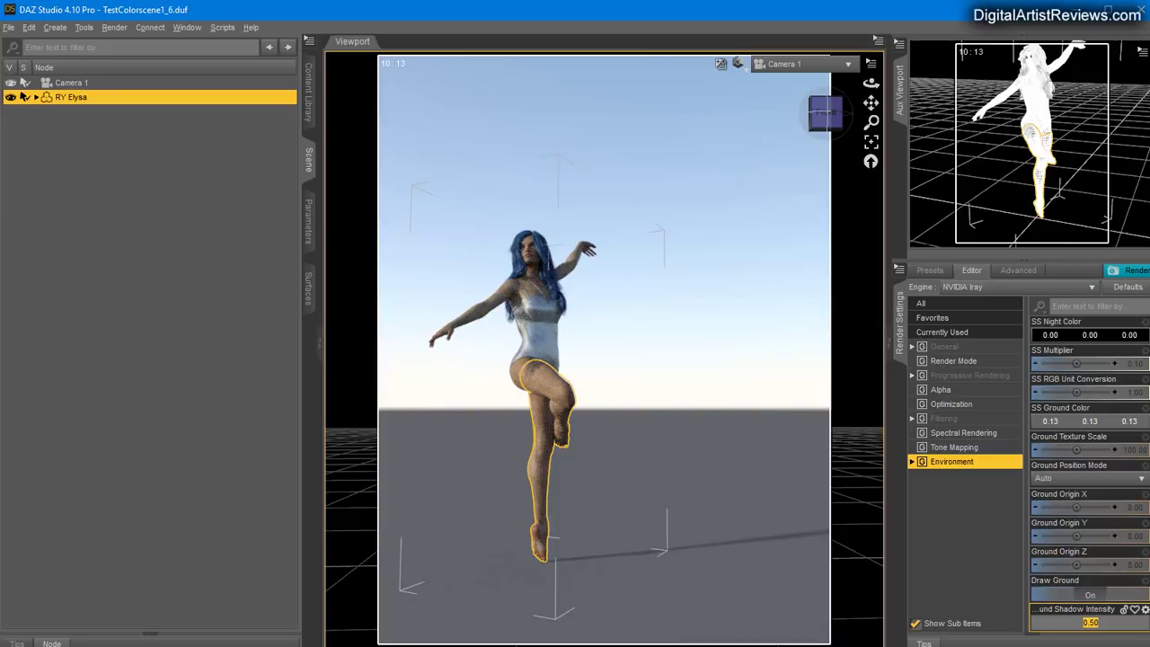
type("0.1")
key("Return")
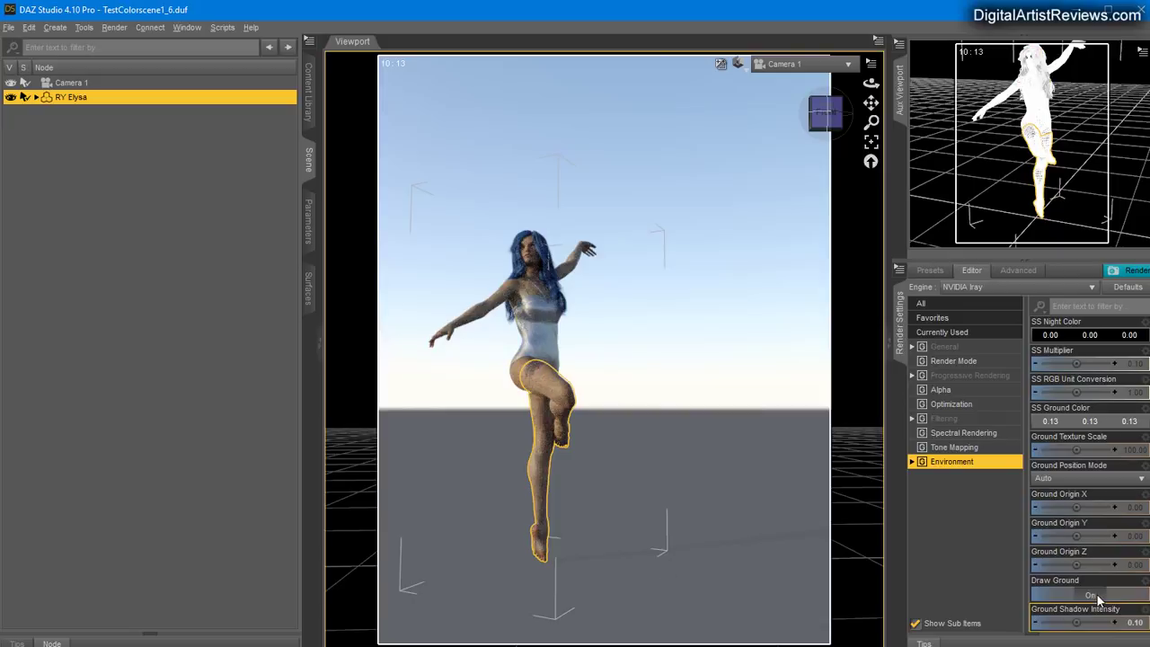
left_click(1135, 623)
type("1")
key("Return")
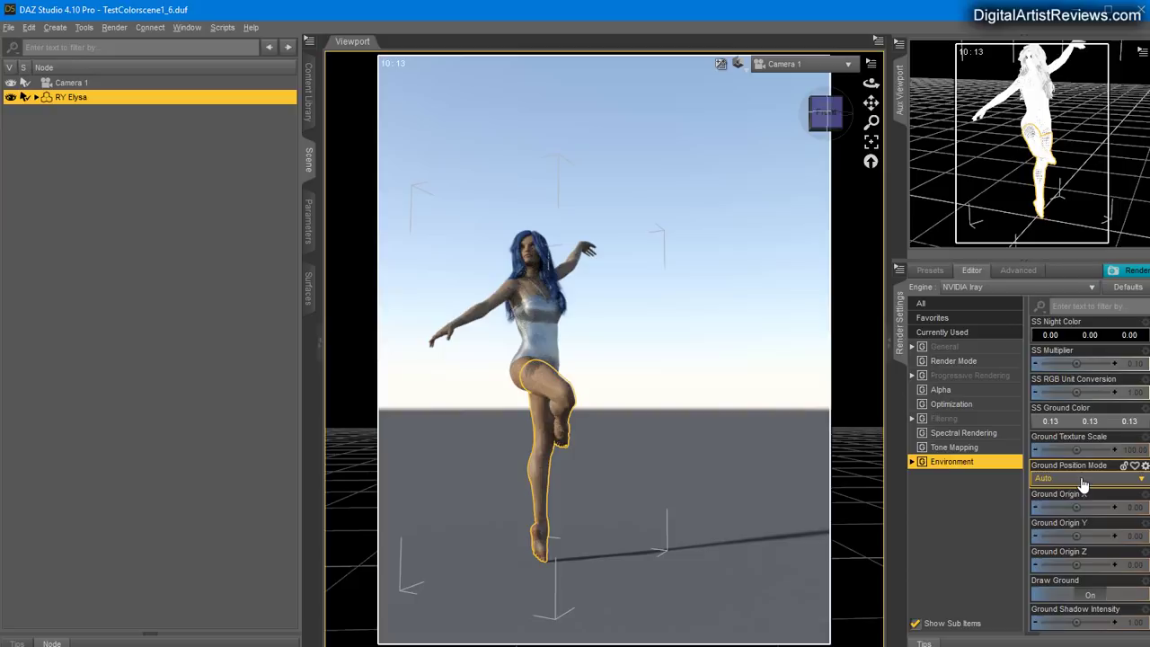
left_click(1083, 480)
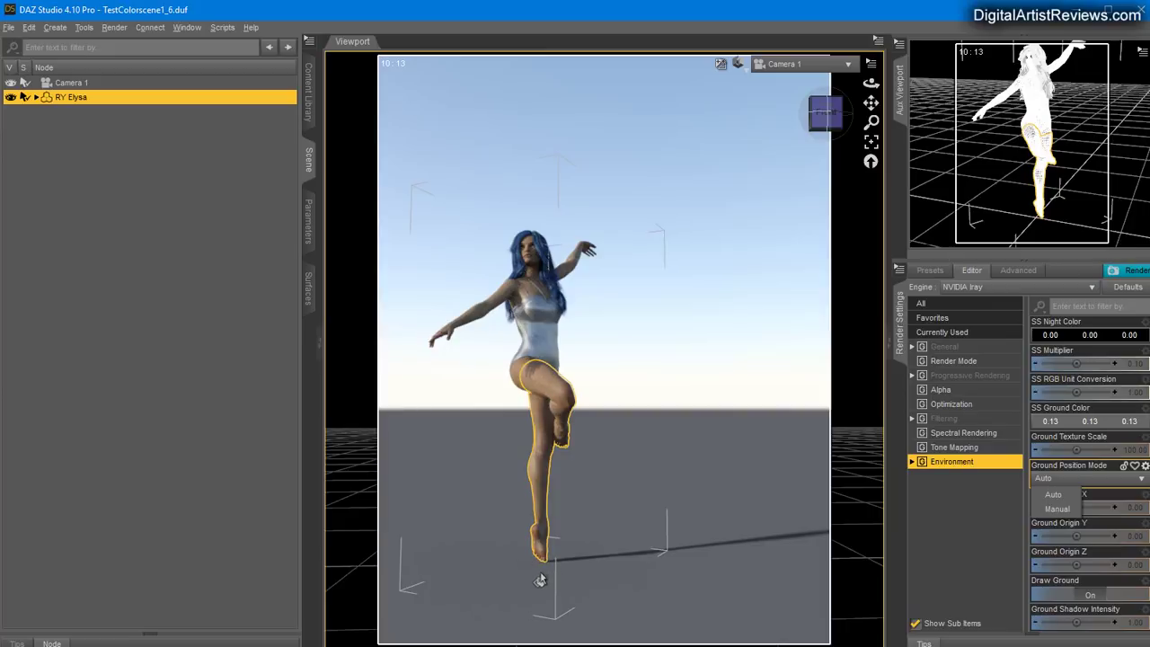
left_click(1064, 509)
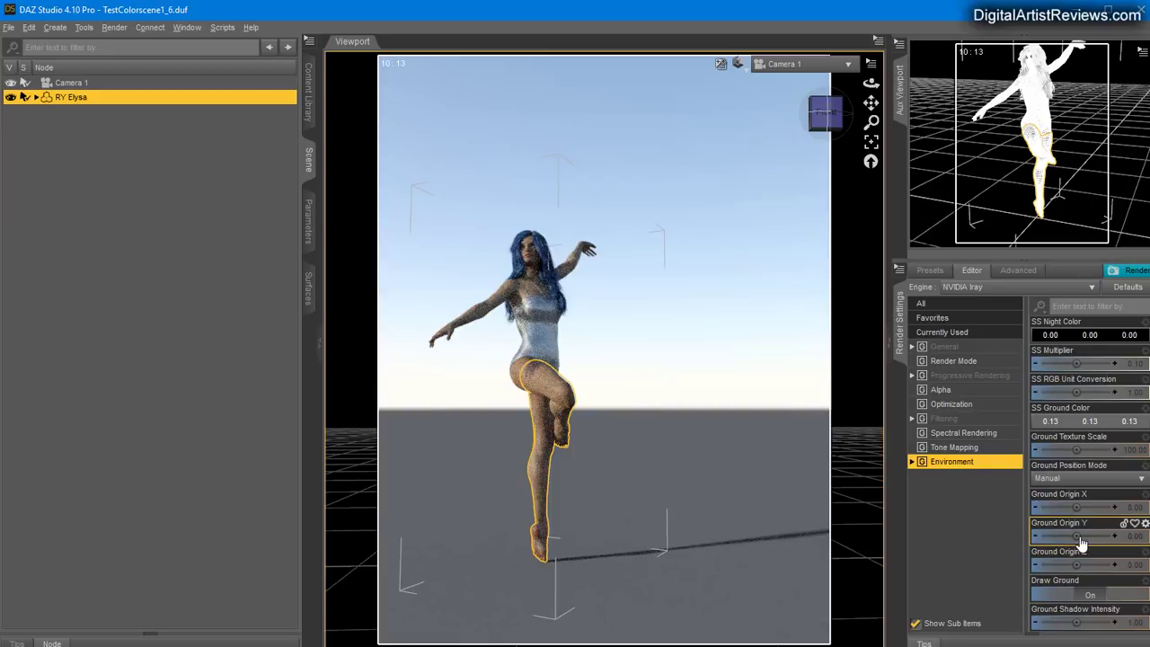
left_click_drag(1076, 535, 1099, 535)
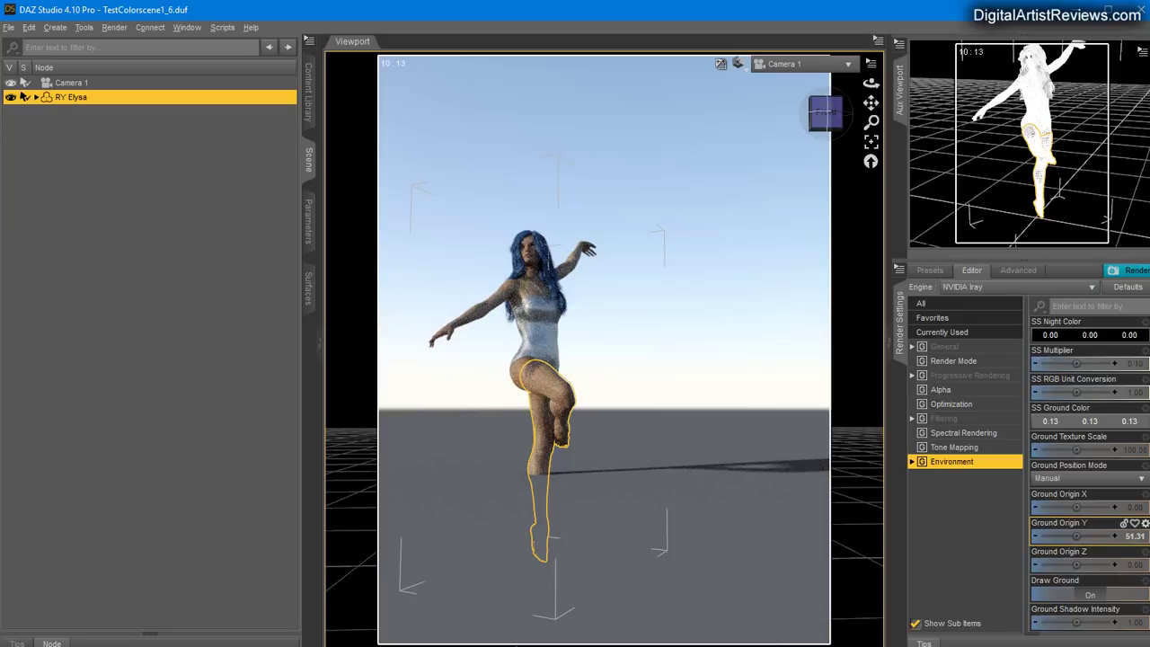
left_click(1063, 479)
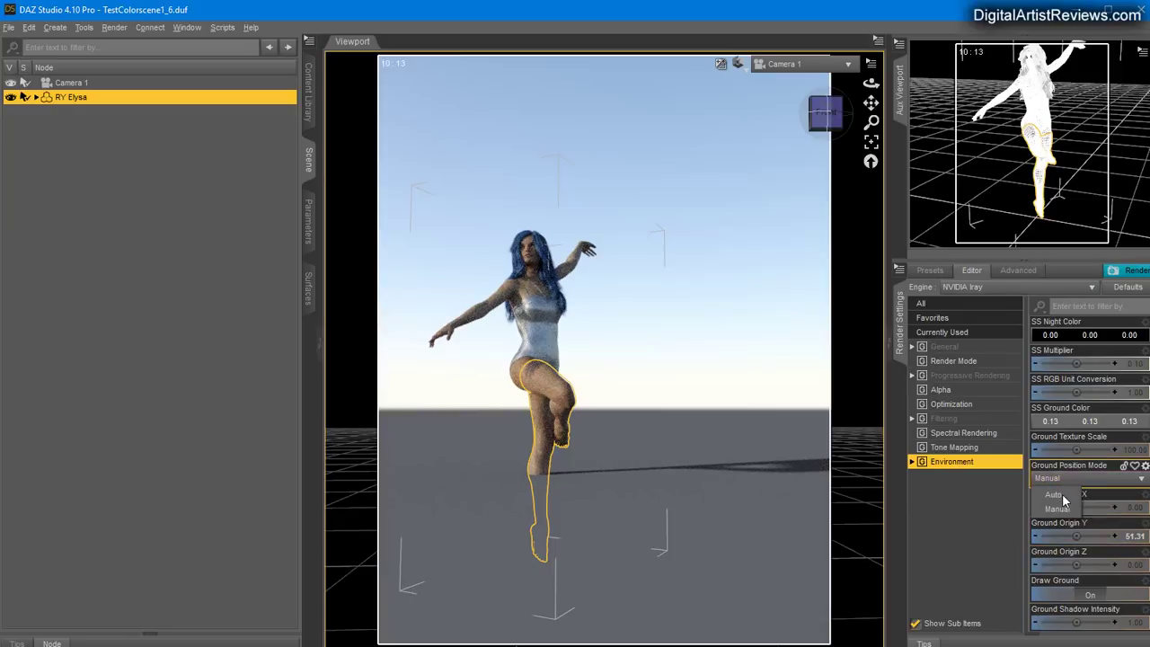
left_click(1057, 500)
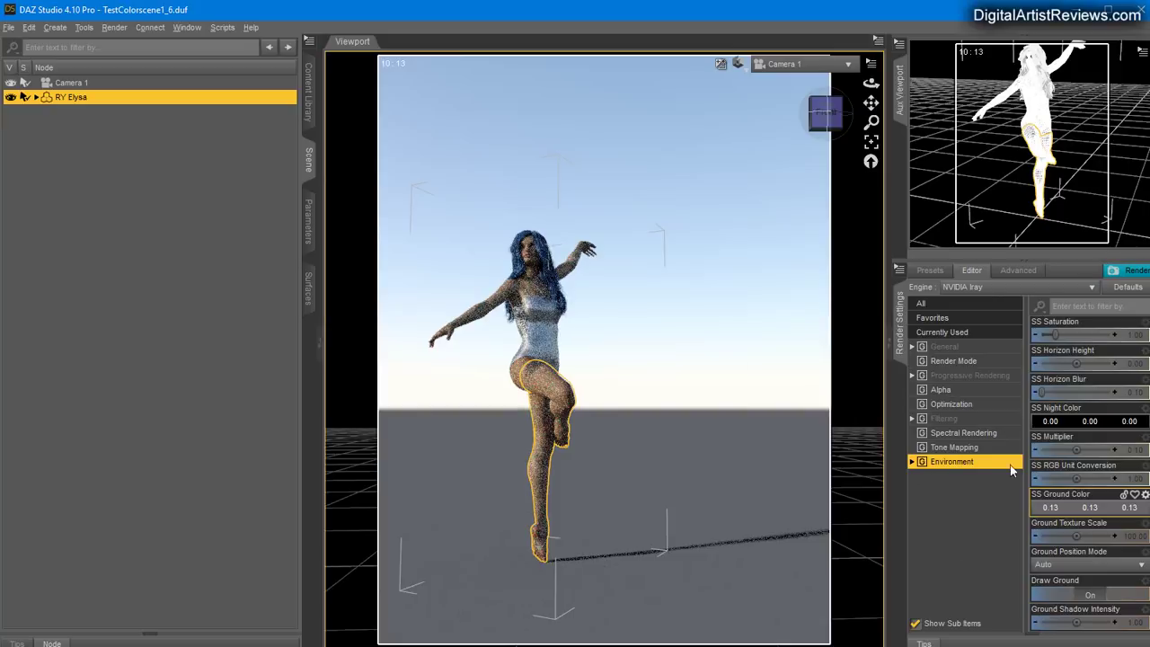
scroll(1136, 528, "up", 2)
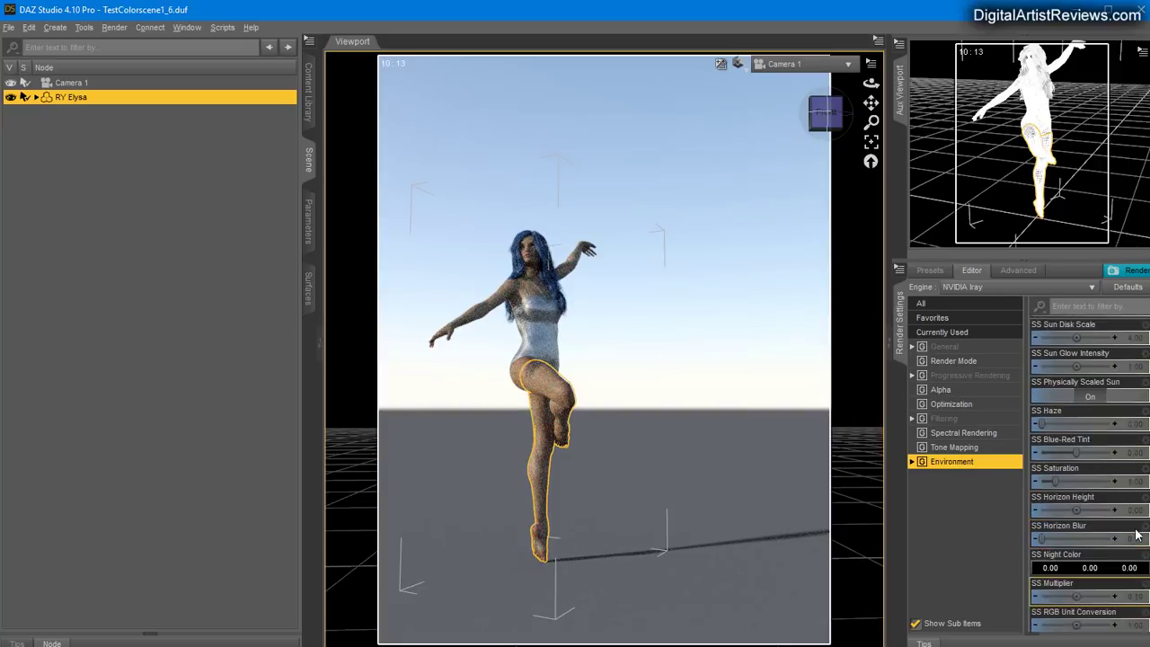
scroll(1136, 535, "up", 1)
scroll(1128, 550, "down", 3)
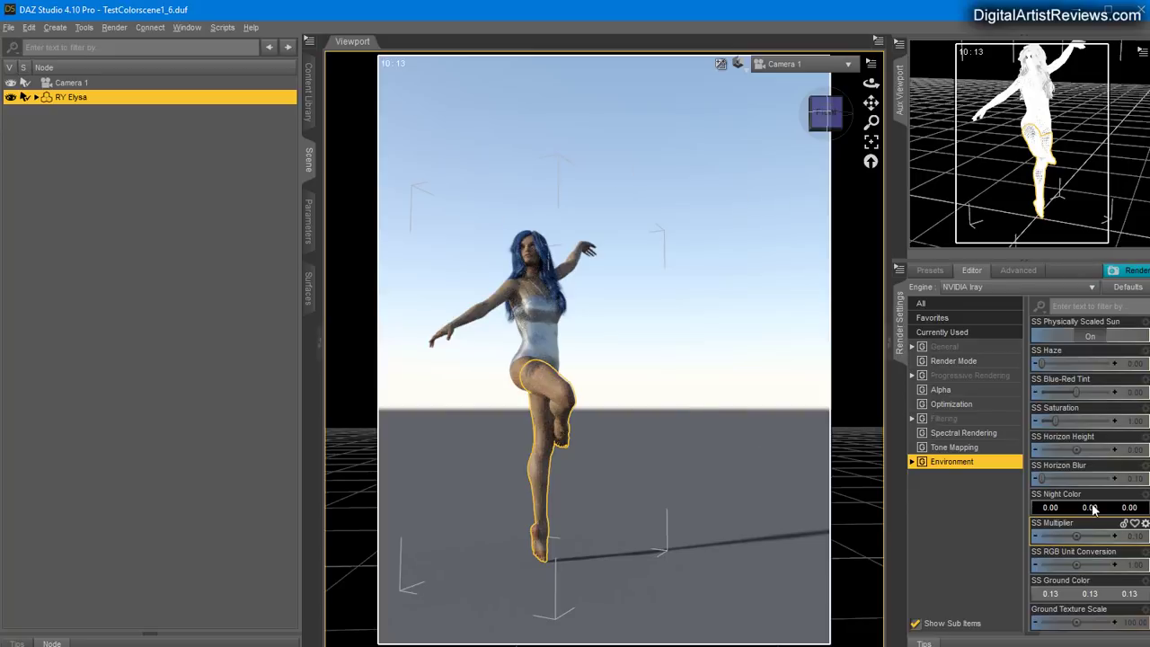
left_click(1136, 484)
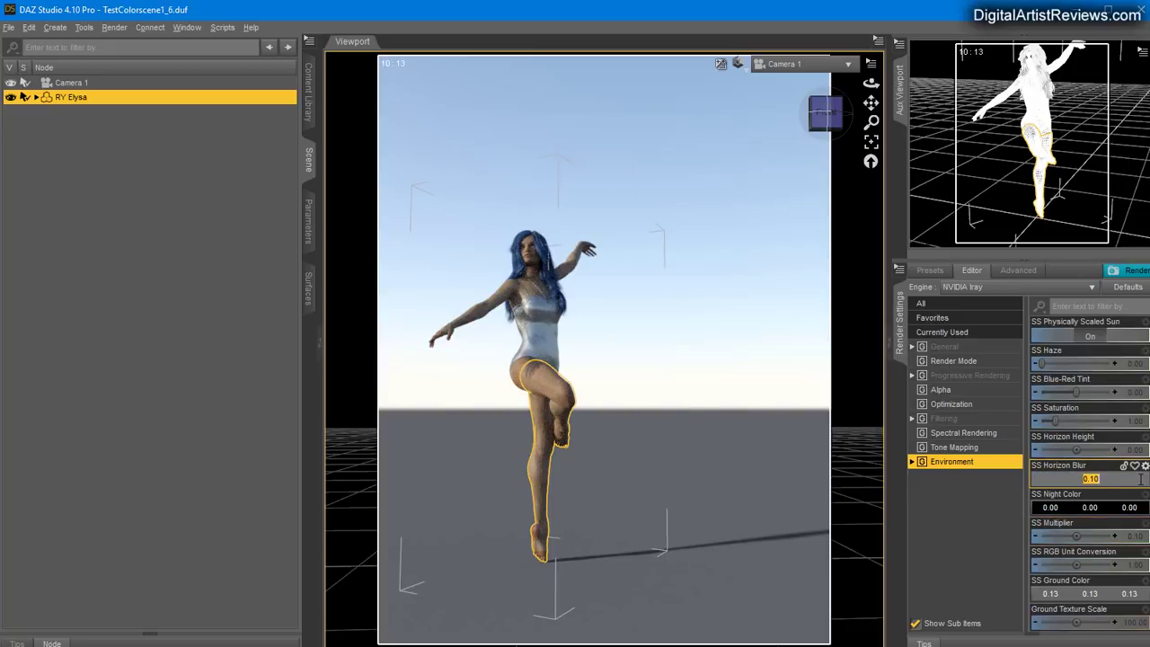
type("3")
key("Return")
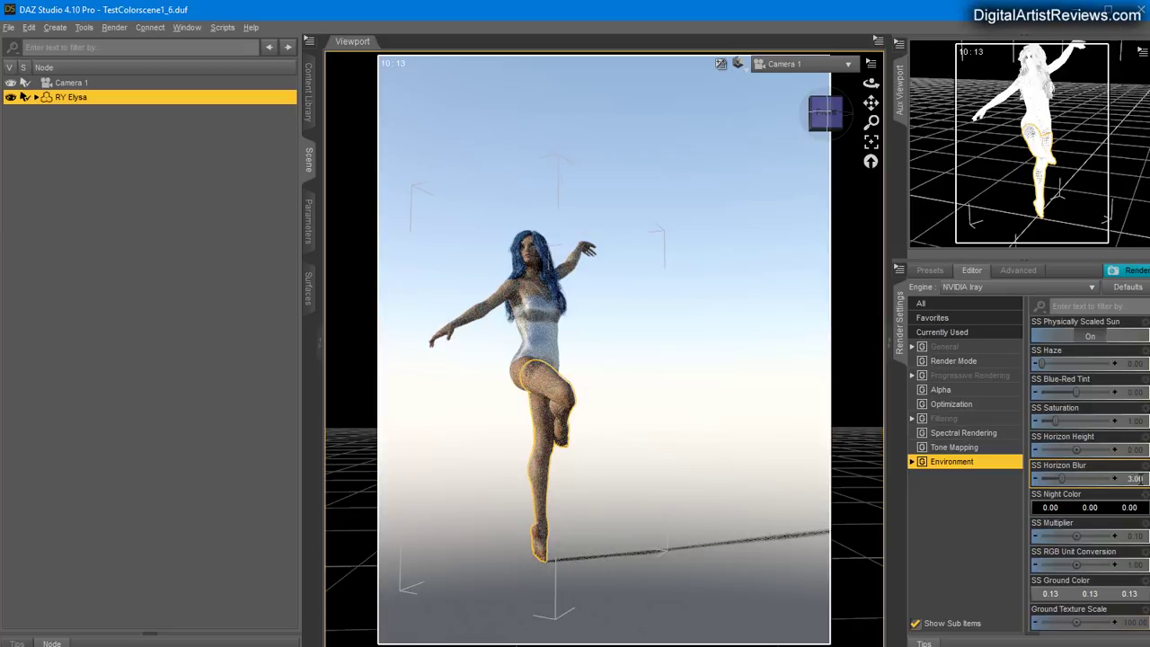
left_click(29, 27)
left_click(41, 44)
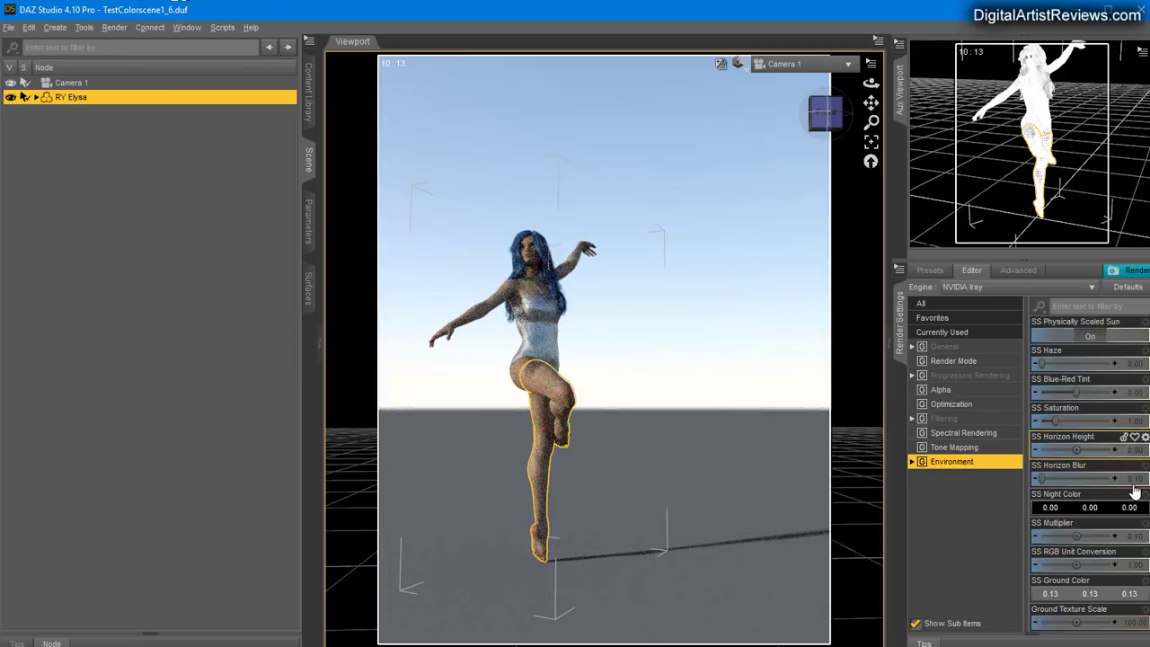
scroll(1114, 485, "up", 5)
scroll(1126, 503, "down", 3)
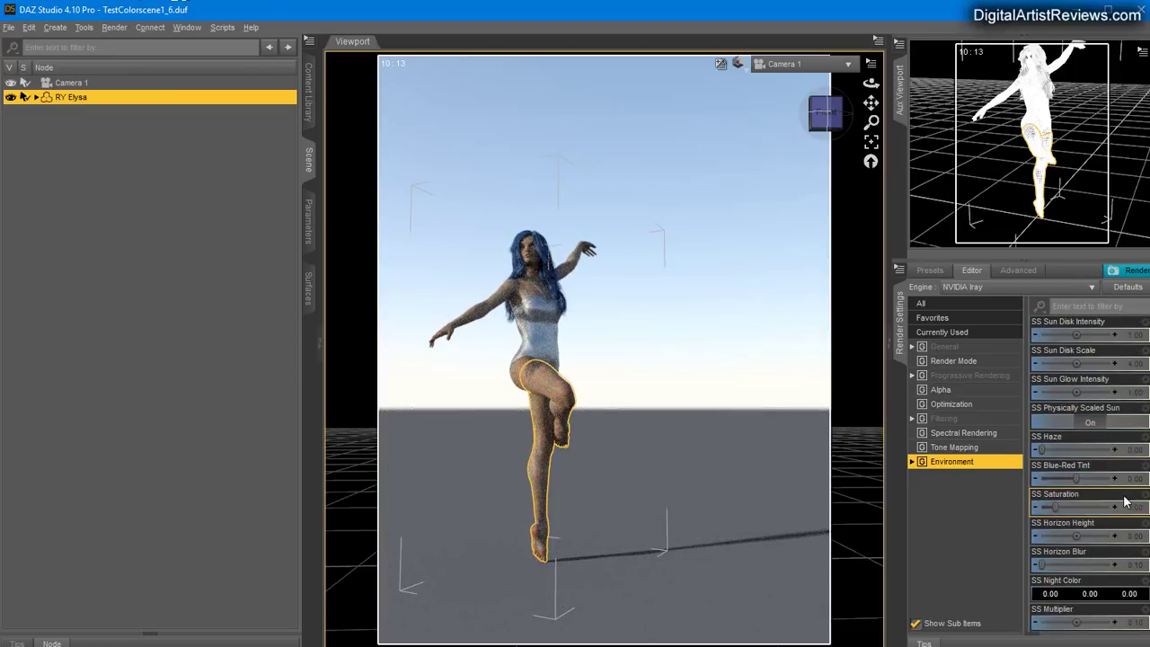
Drag Dome Rotation up to 273.75 so the figure's shadow swings left
scroll(1121, 505, "up", 3)
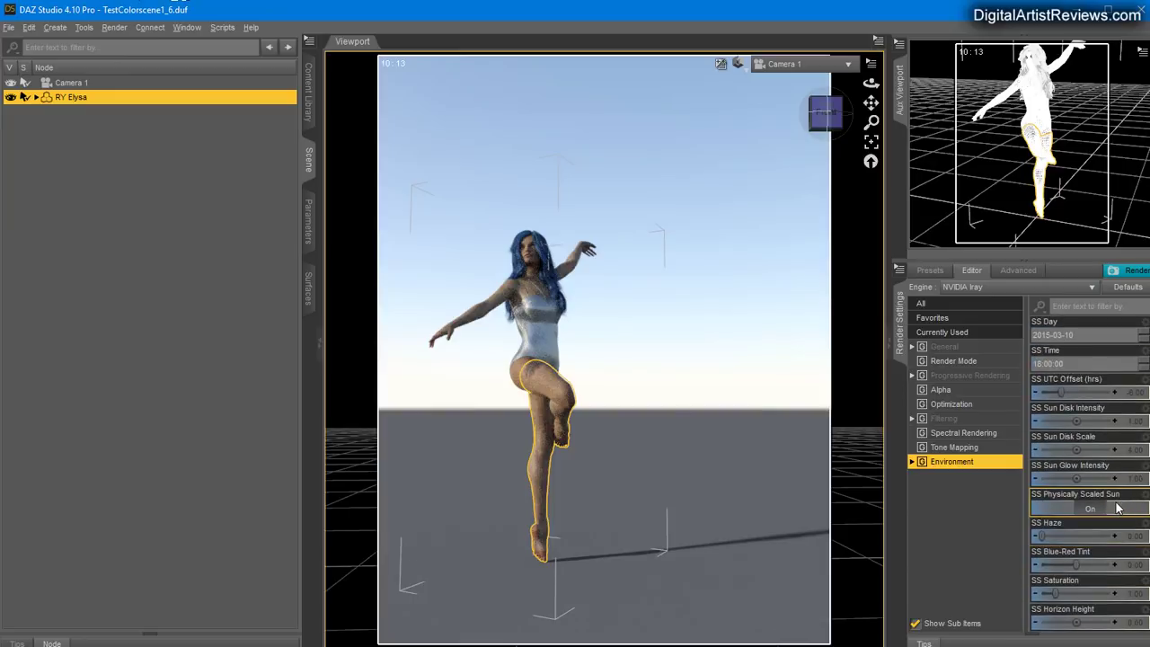
scroll(1117, 508, "up", 3)
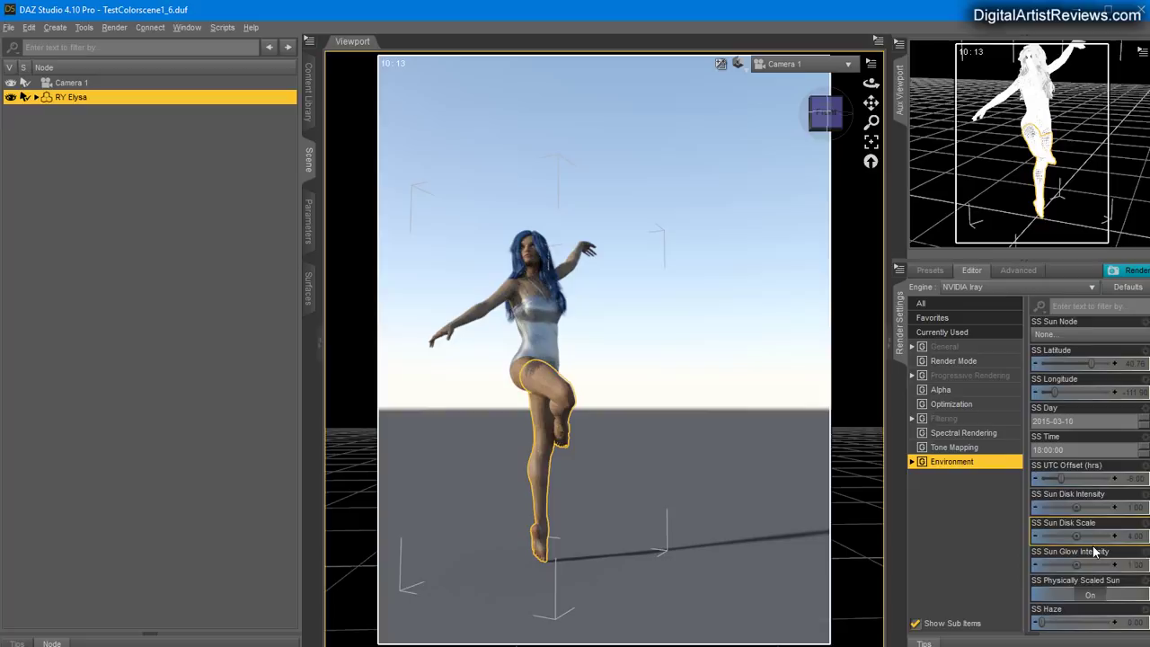
scroll(1094, 551, "up", 3)
scroll(1094, 551, "up", 3)
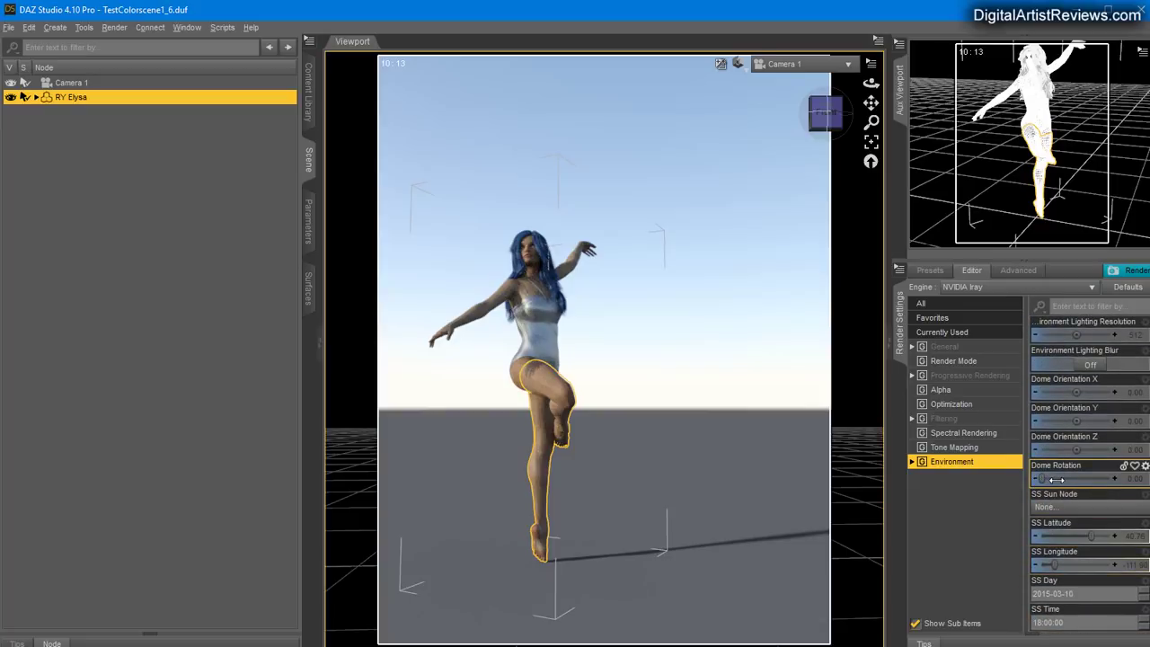
left_click_drag(1056, 479, 1009, 532)
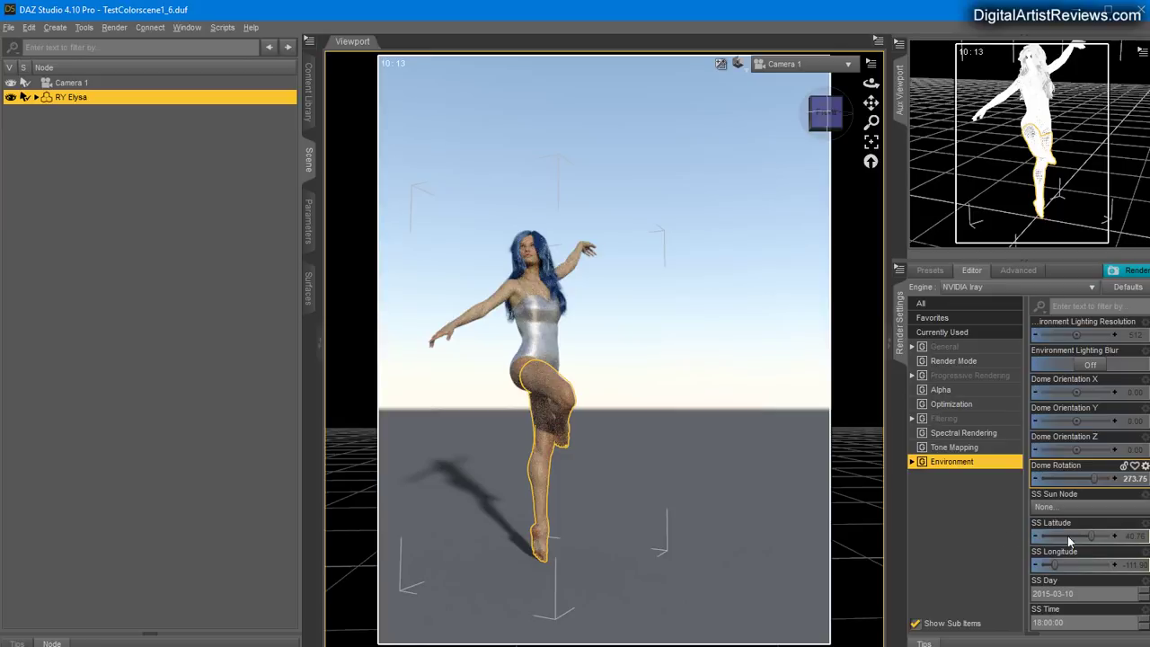
Set the SS Day to 2015-06-10
scroll(1085, 536, "up", 5)
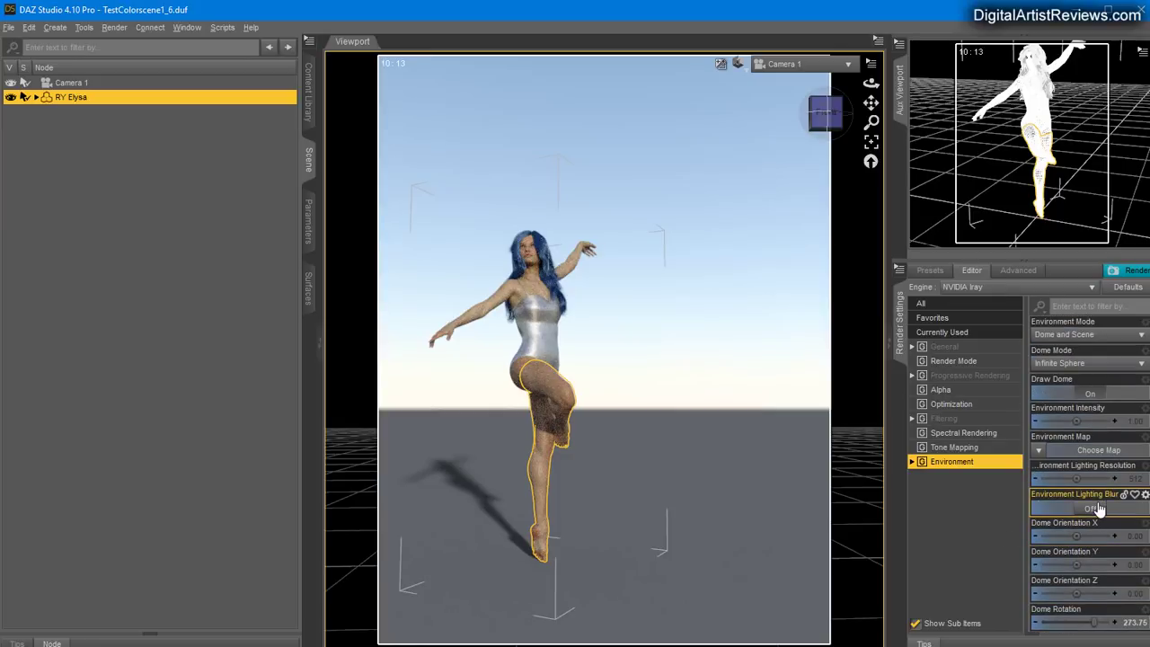
scroll(1096, 505, "down", 8)
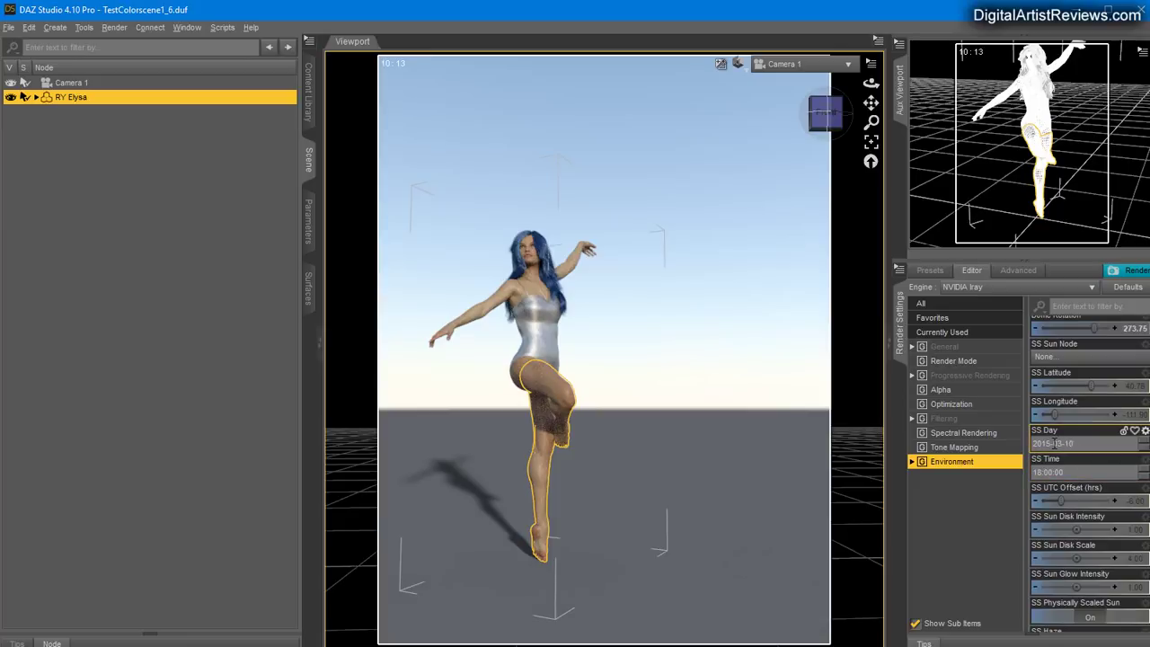
type("6")
key("Return")
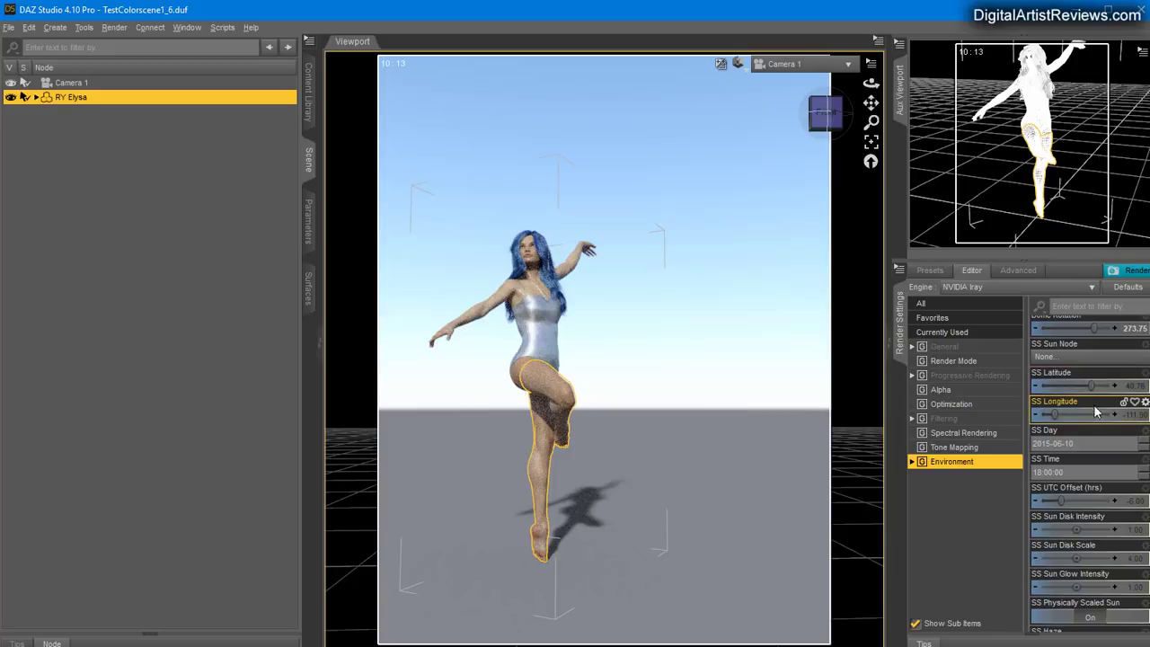
Try SS Time values of 12:00:00 and 21:00:00
mouse_move(1096, 422)
left_click(1042, 472)
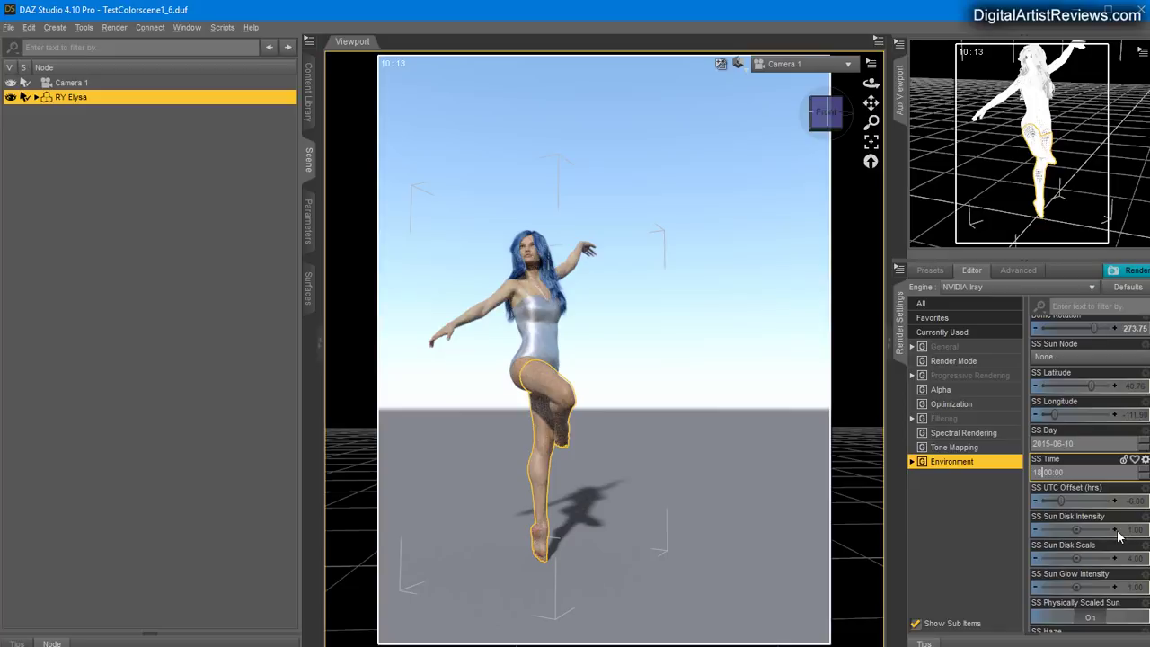
type("12")
key("Return")
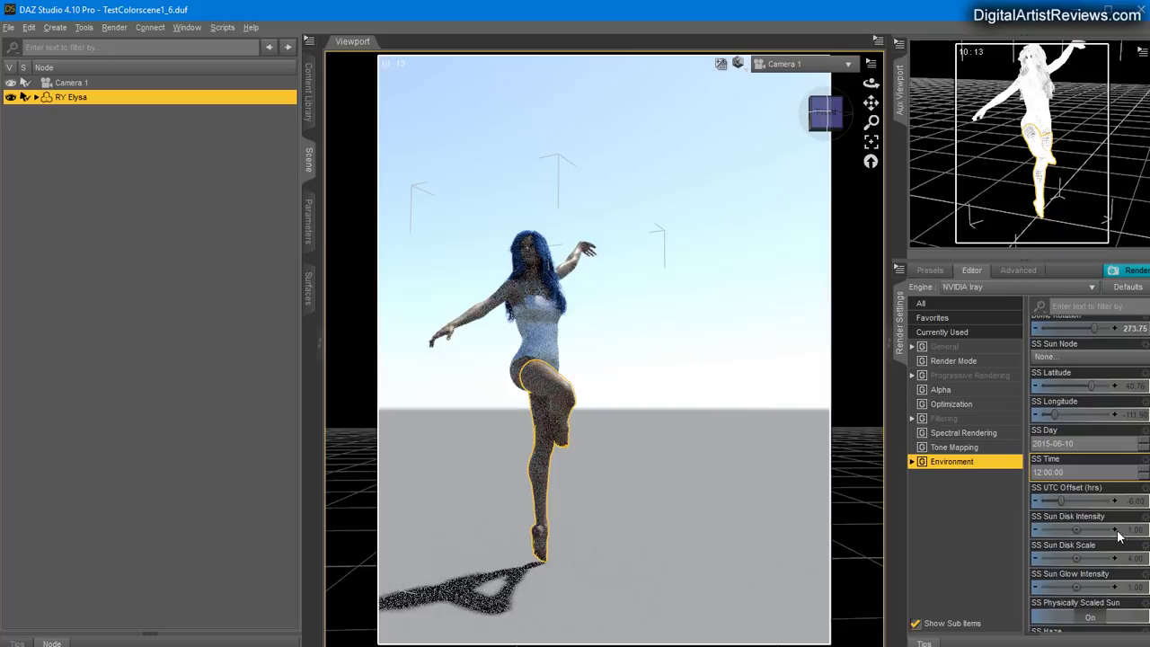
left_click(1046, 472)
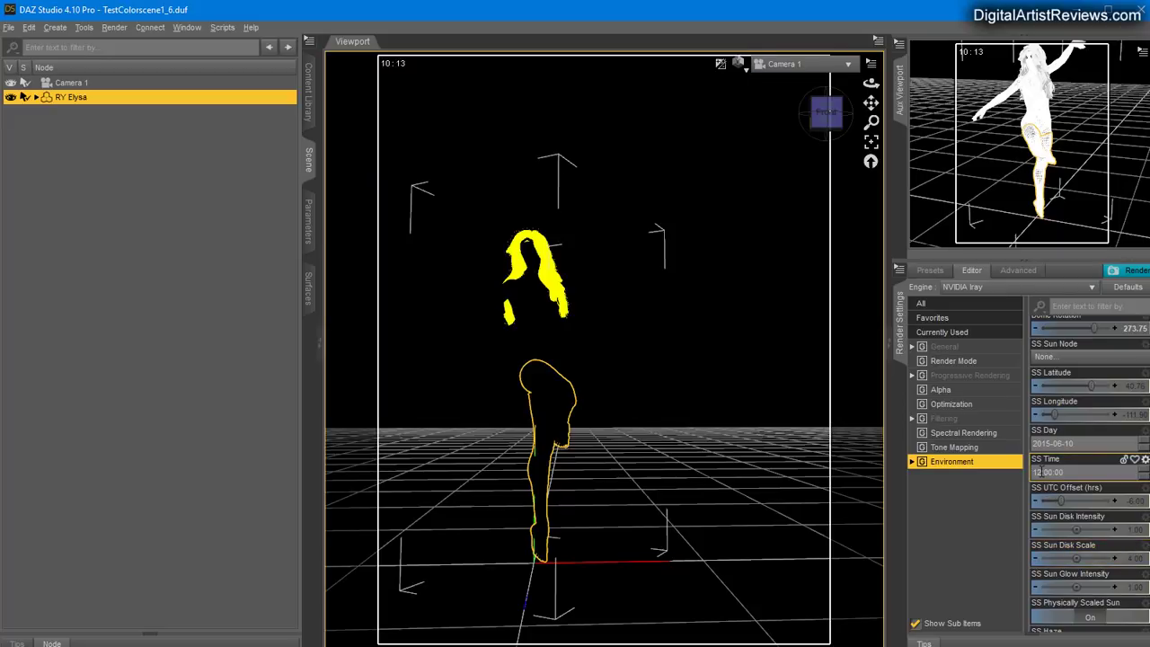
type("21")
key("Return")
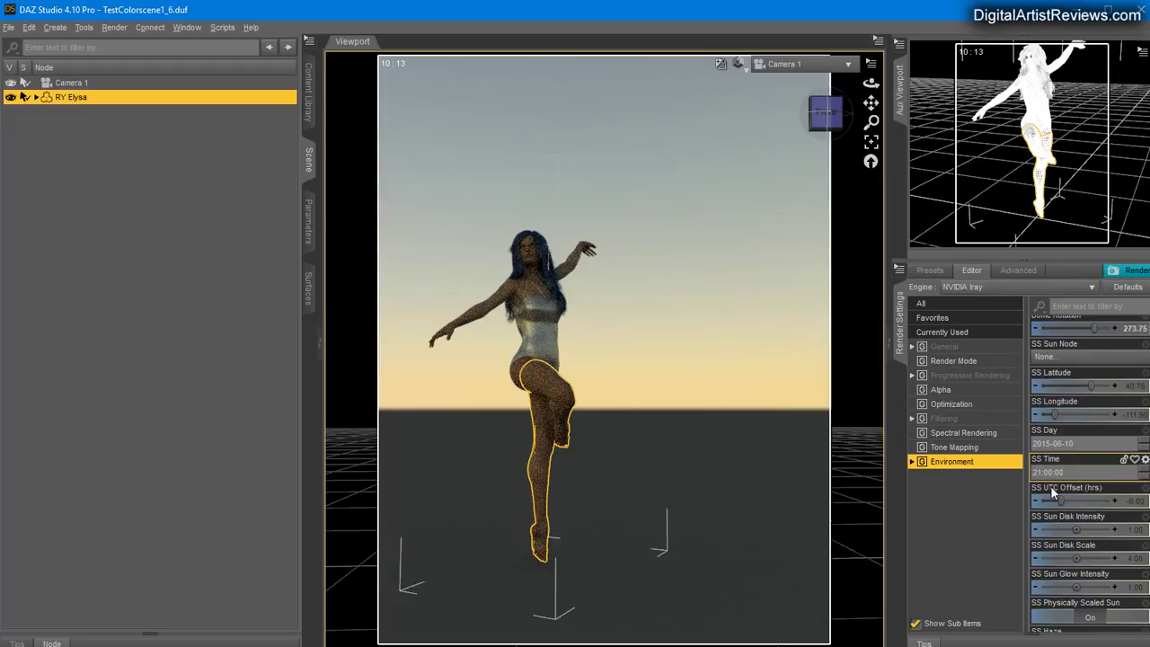
Try SS Time 20:00:00 and 13:00:00, settling on 15:00:00
key("Return")
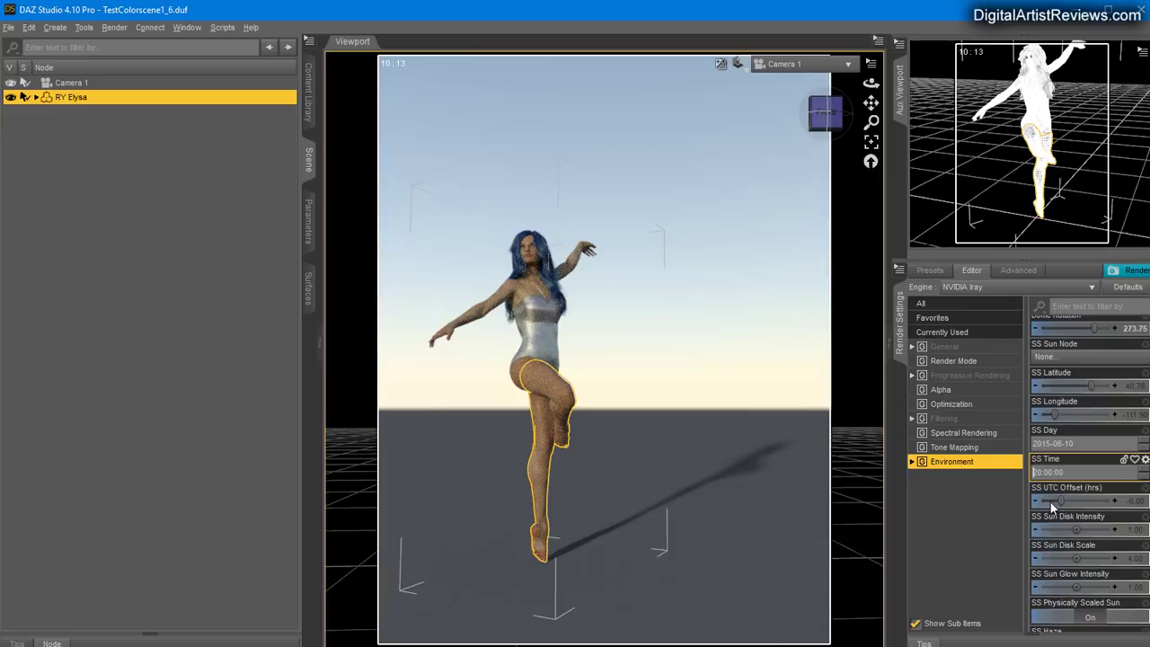
key("Return")
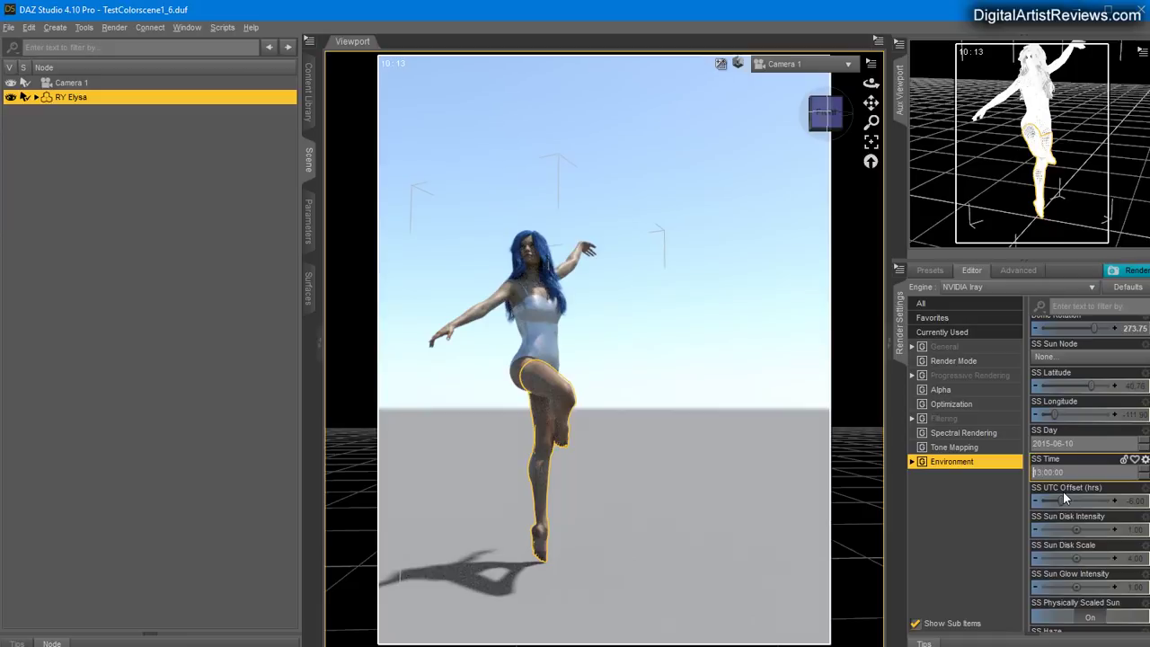
key("Return")
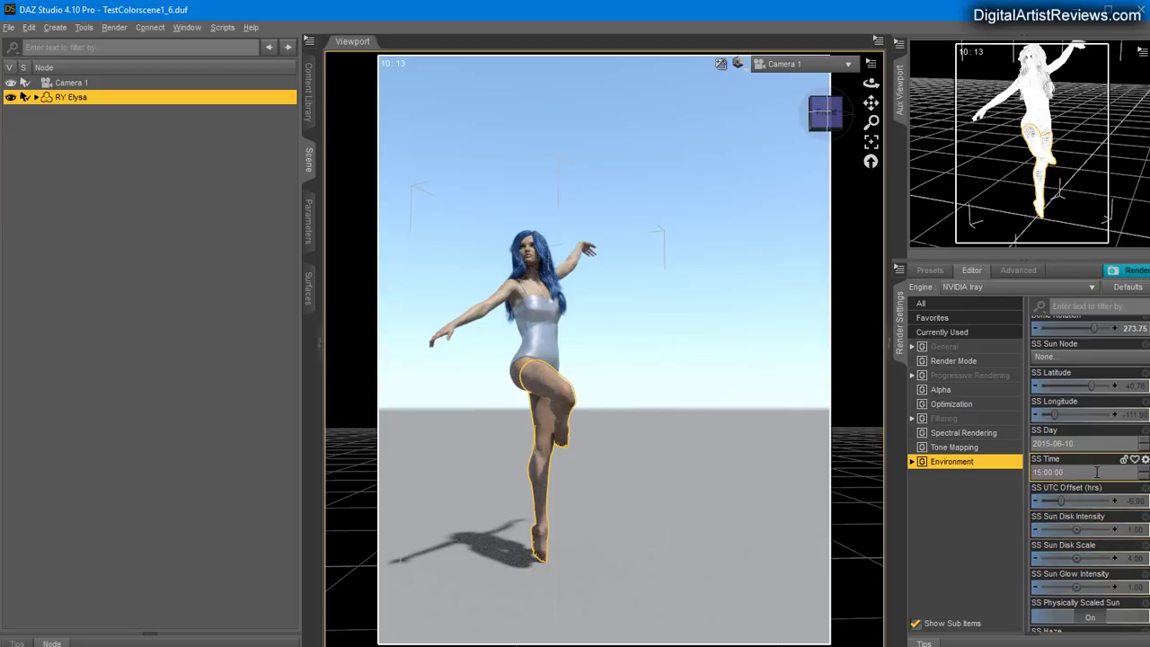
scroll(1094, 480, "down", 2)
Drag Dome Rotation down to 108.75, swinging the shadow in front of the figure
scroll(1098, 508, "down", 1)
scroll(1098, 514, "down", 1)
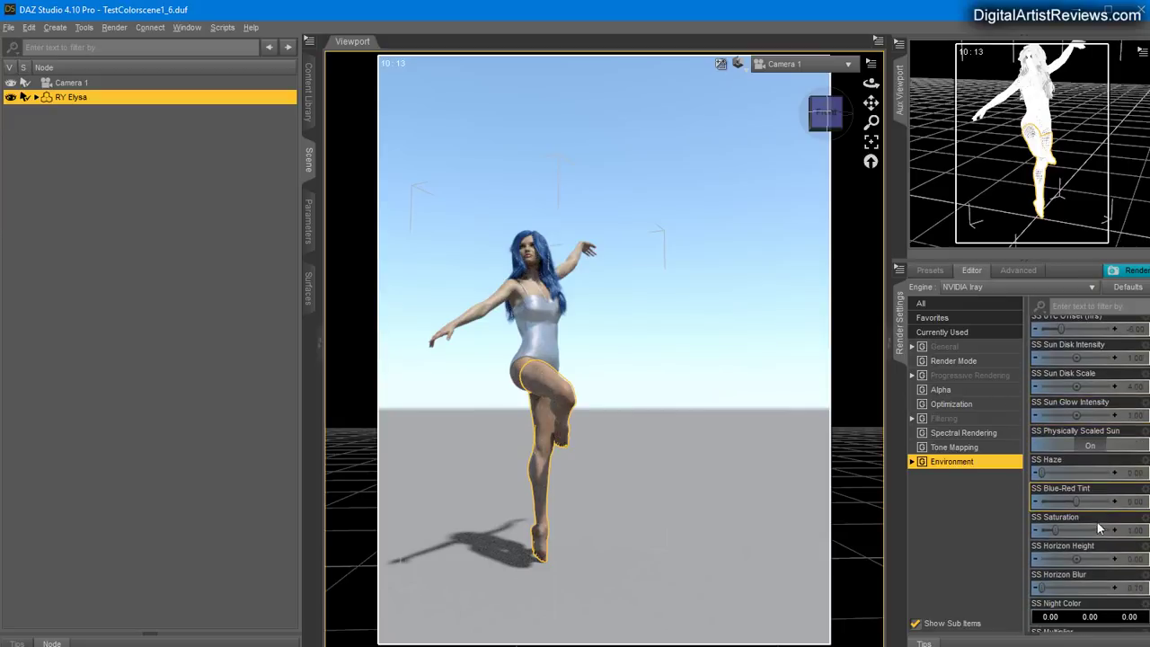
scroll(1087, 543, "up", 2)
scroll(1085, 543, "up", 4)
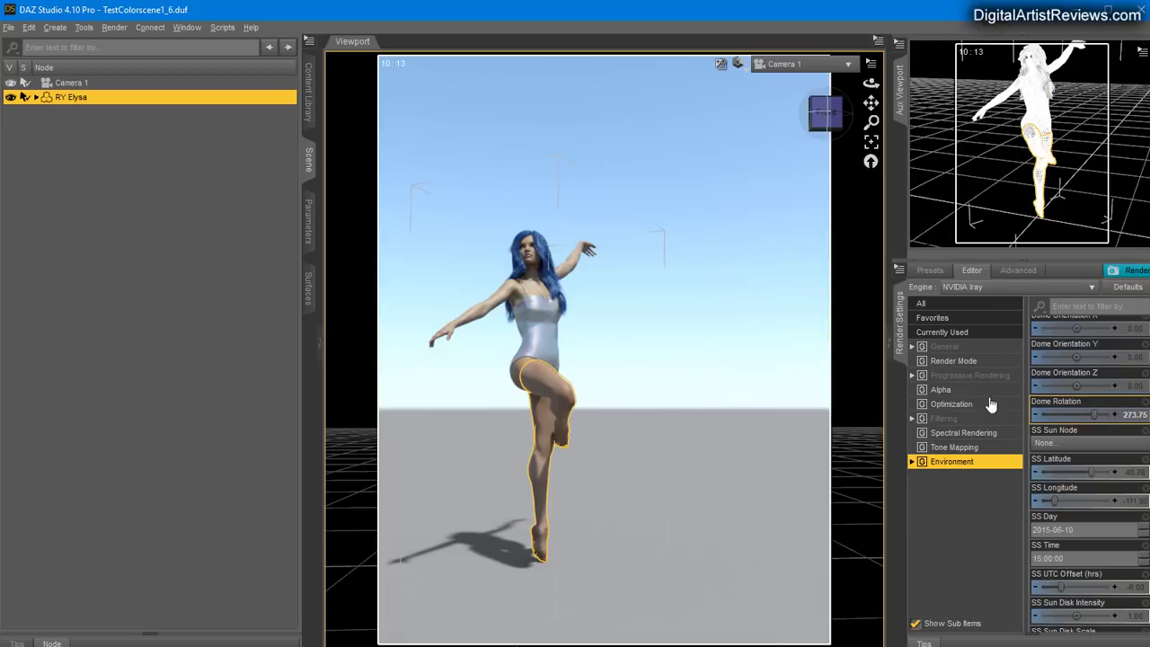
left_click(1087, 411)
mouse_move(1074, 407)
left_mouse_down()
mouse_move(1042, 401)
mouse_move(1062, 401)
left_mouse_up()
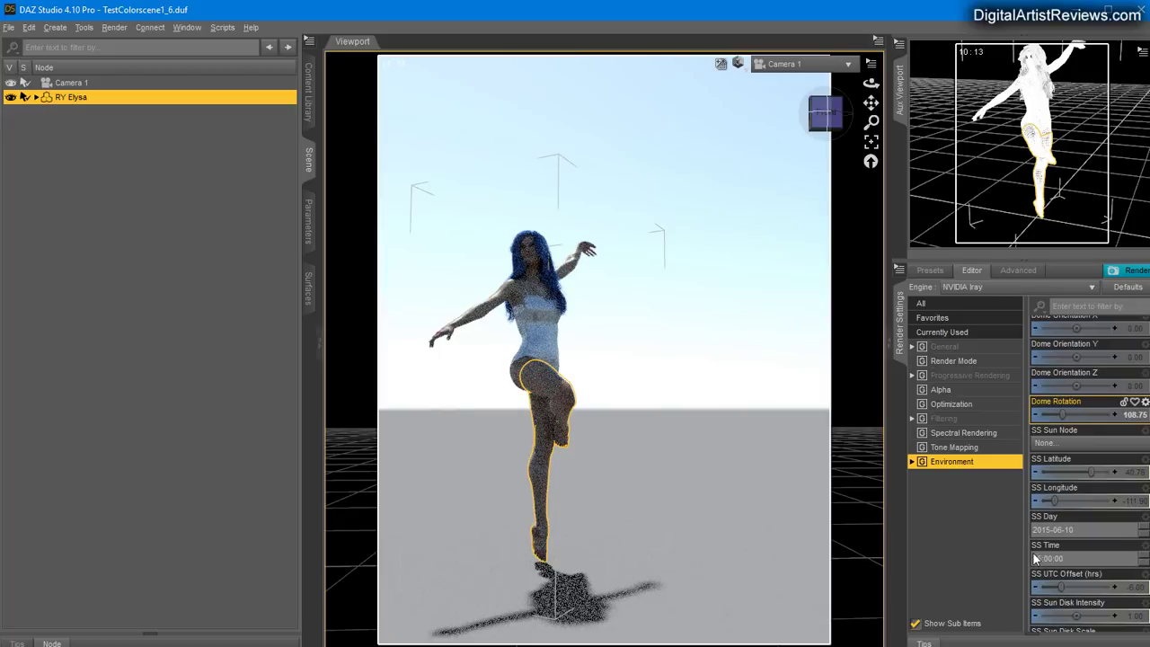
scroll(1088, 543, "down", 3)
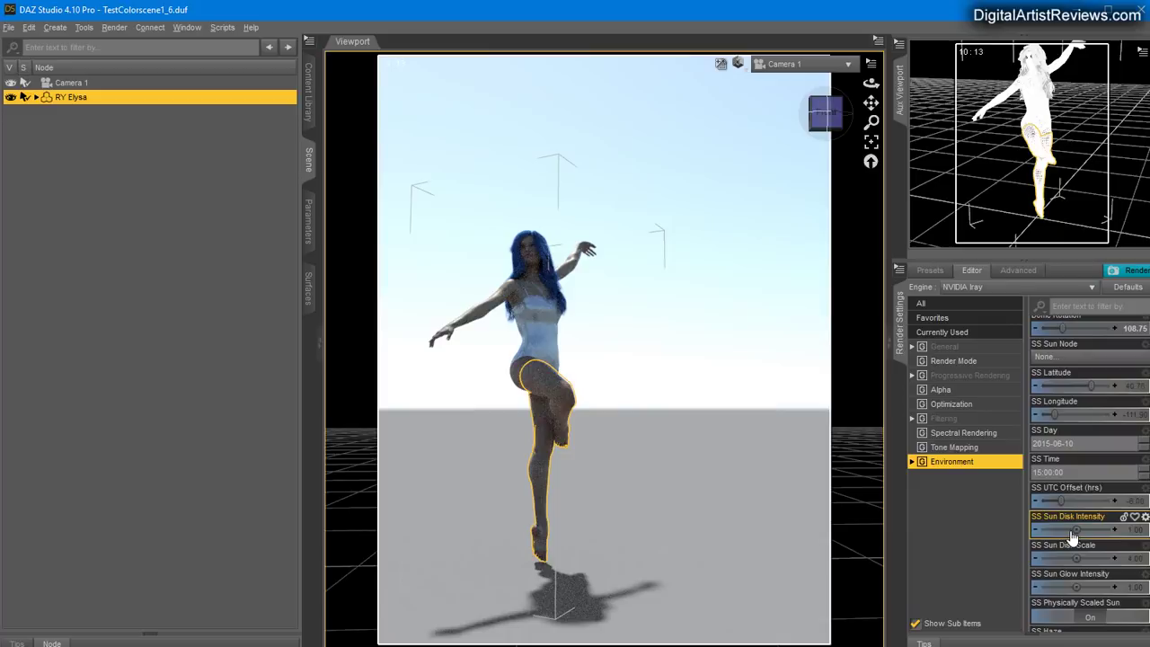
left_click(1135, 536)
type("0.5")
key("Return")
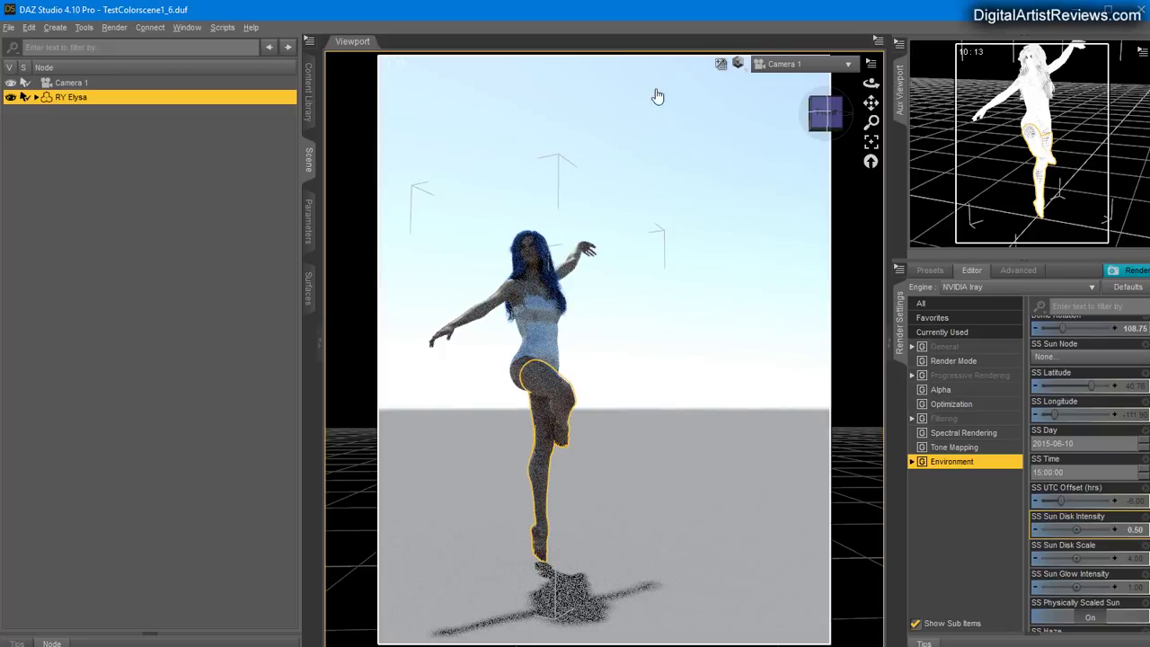
left_click(1132, 536)
type("0.1")
key("Return")
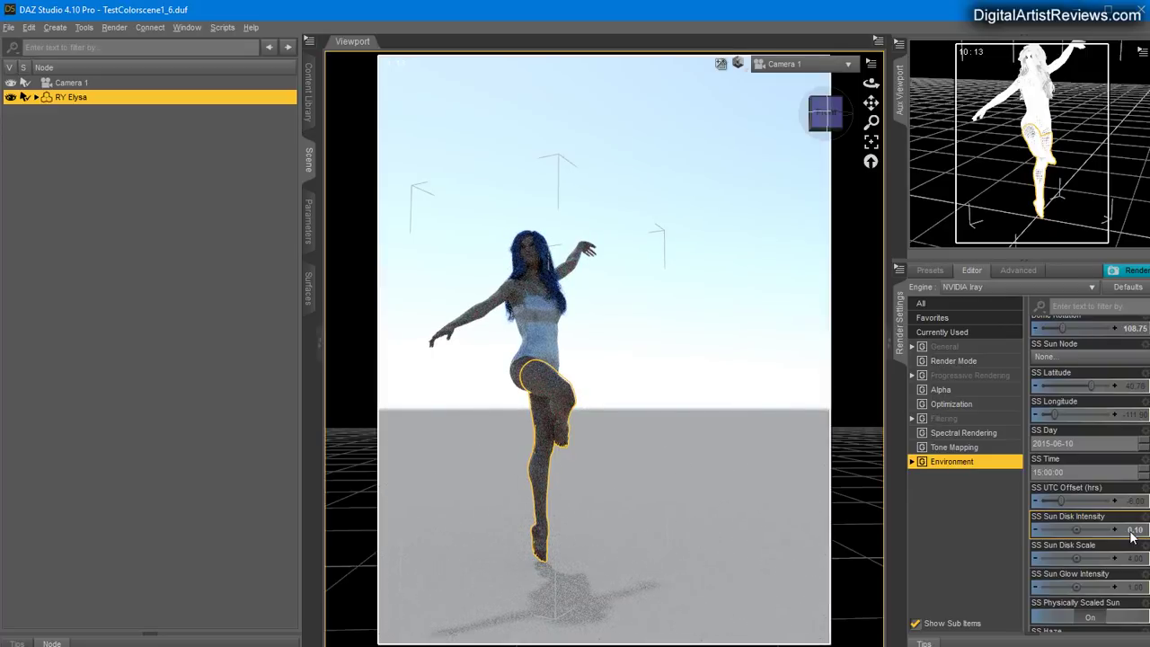
left_click(1132, 536)
type("10")
key("Return")
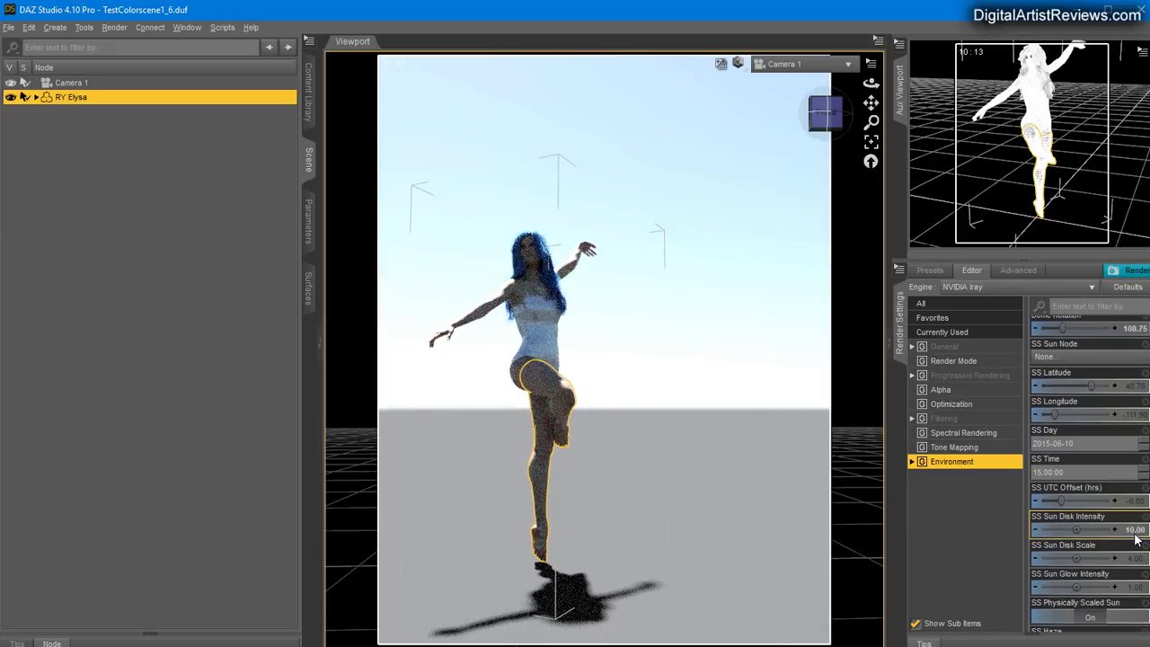
left_click(1136, 532)
type("1")
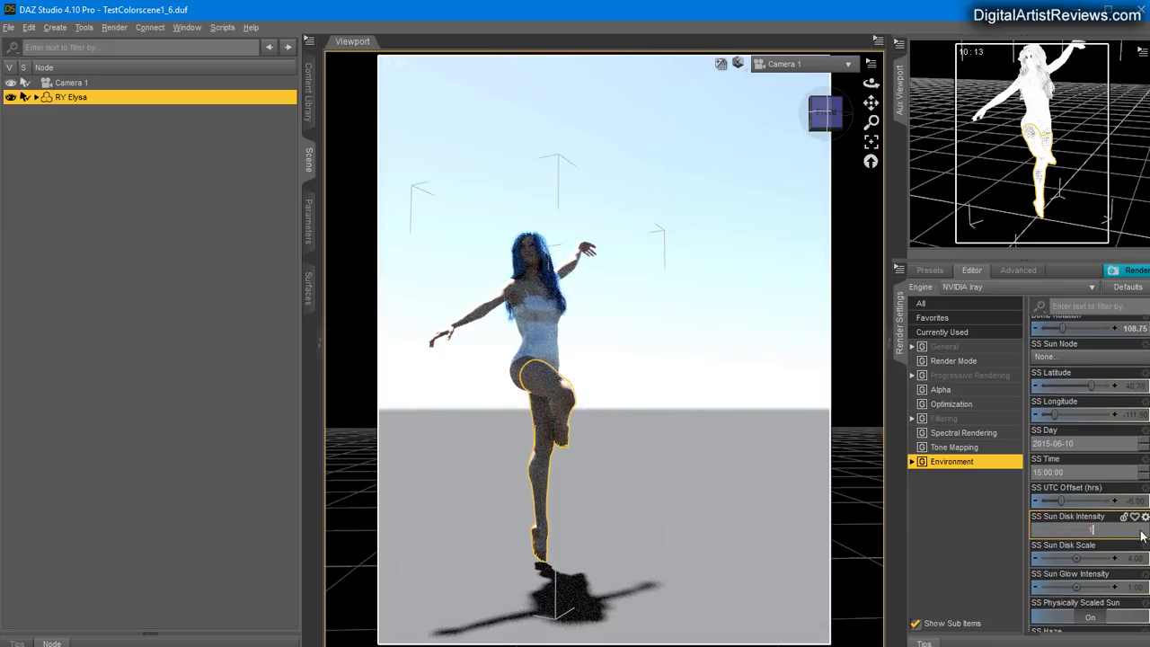
key("Return")
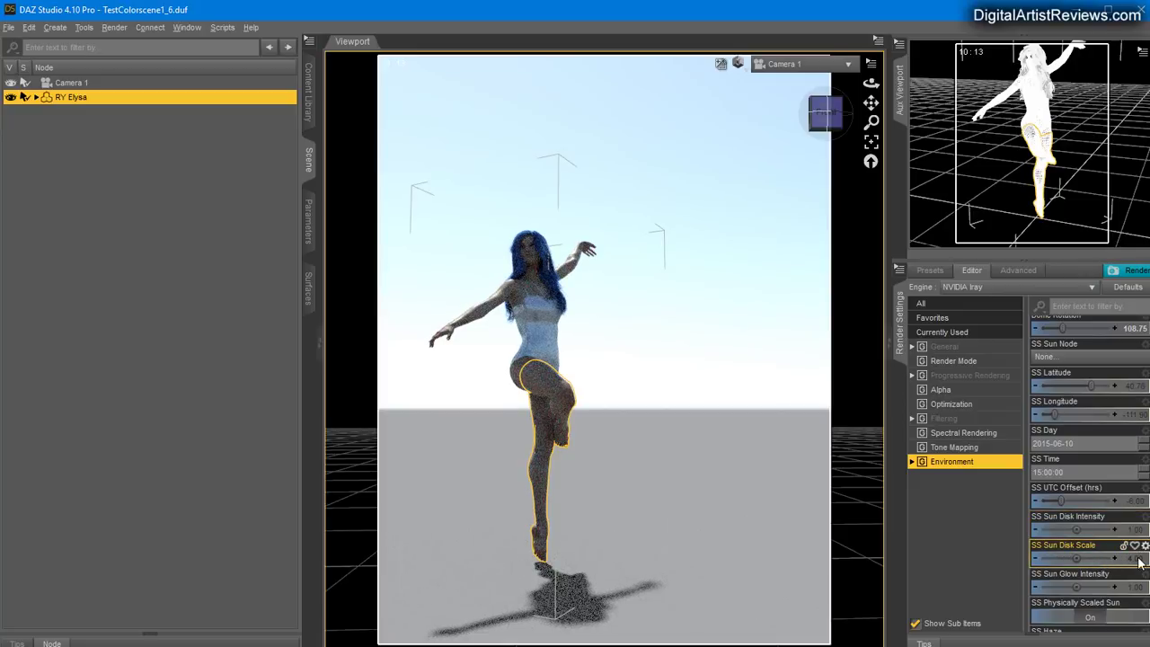
Try SS Sun Disk Scale at 40 and 0.01, then enlarge it for softer shadow edges
left_click(1136, 560)
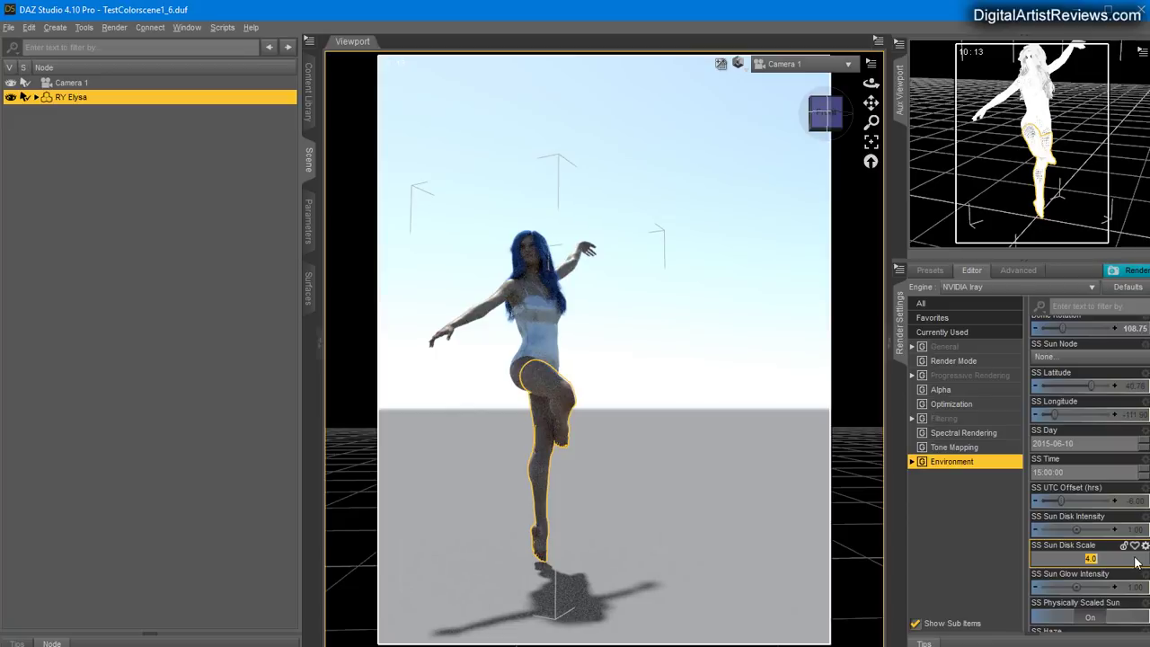
key("Return")
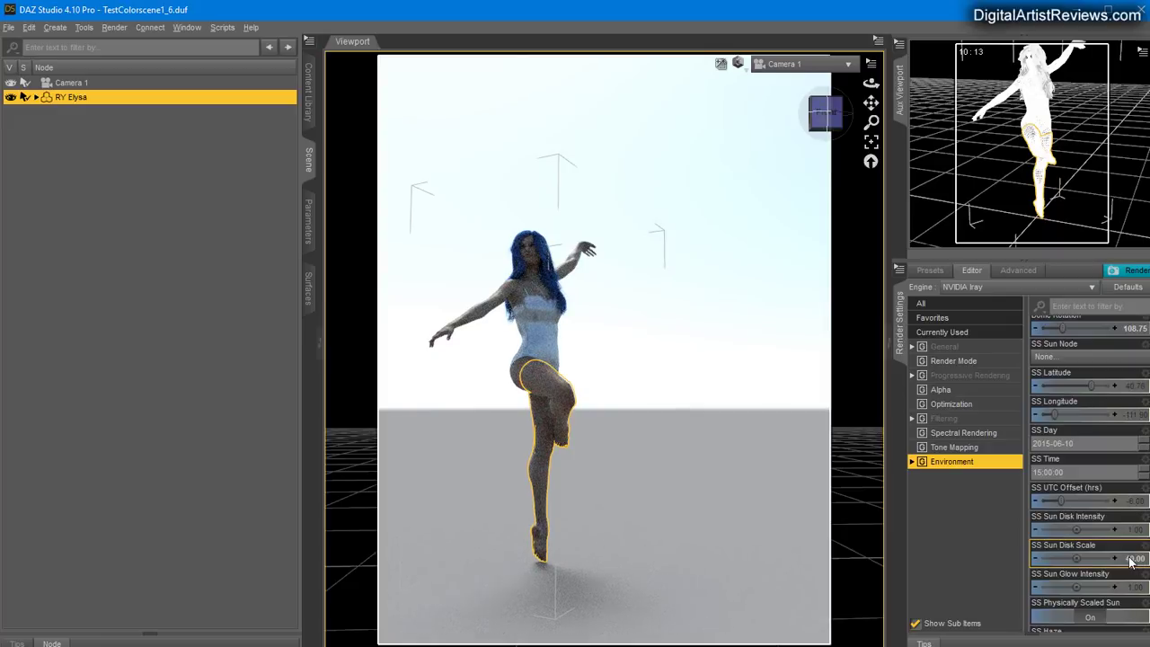
left_click(1132, 558)
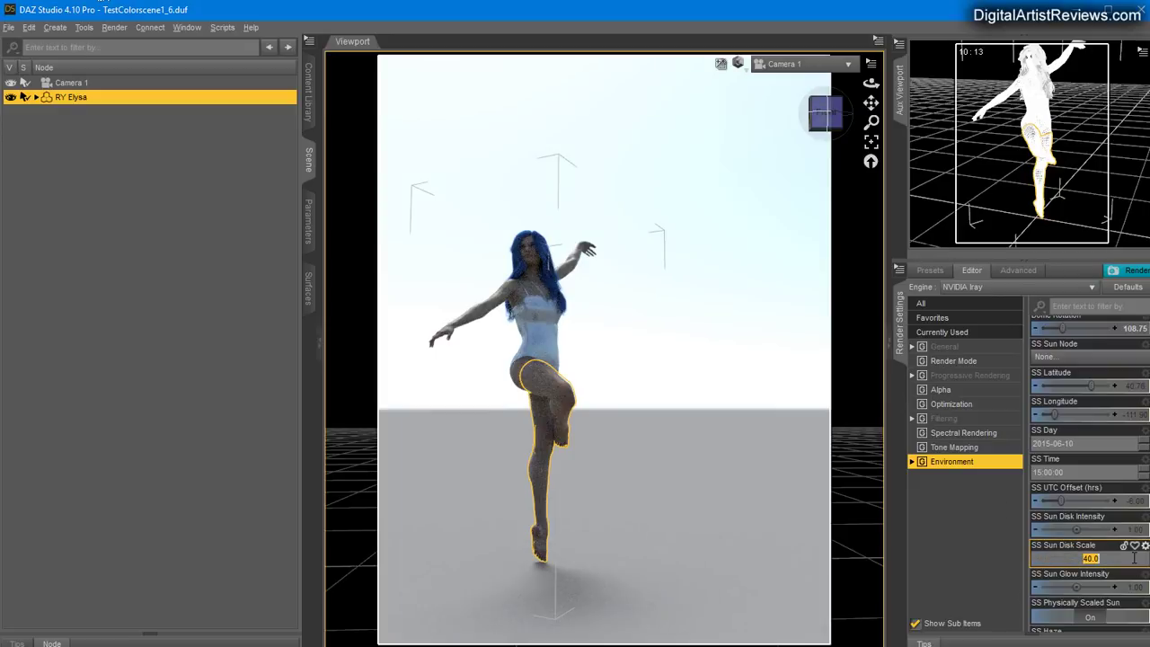
double_click(1133, 558)
type("0.01")
key("Return")
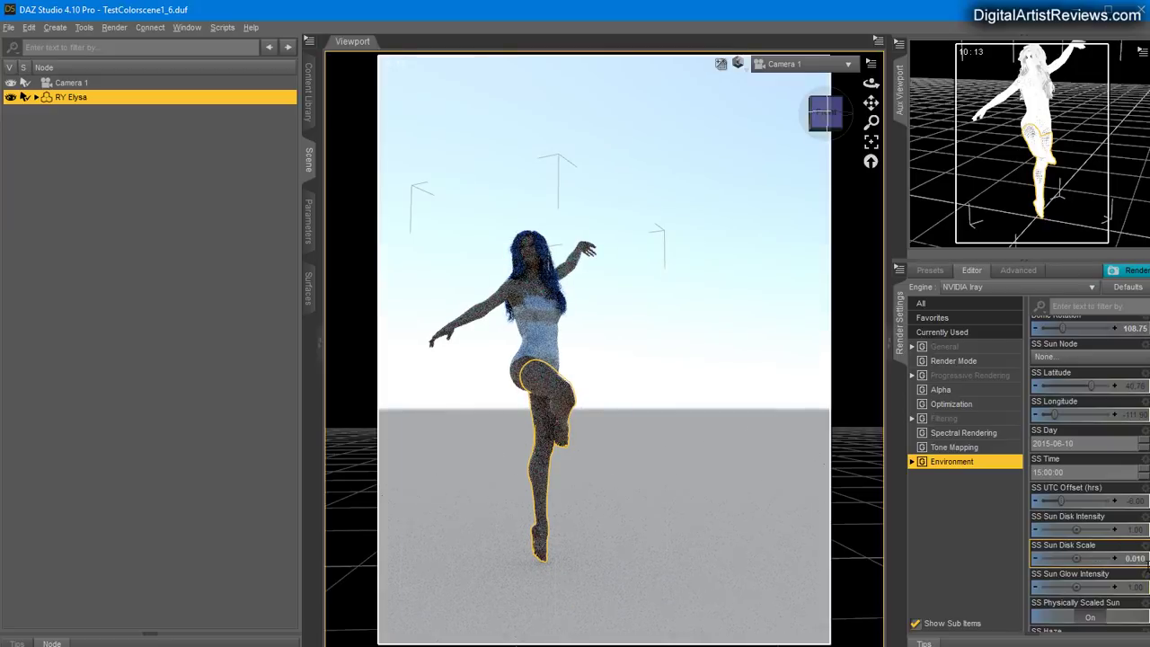
double_click(1135, 559)
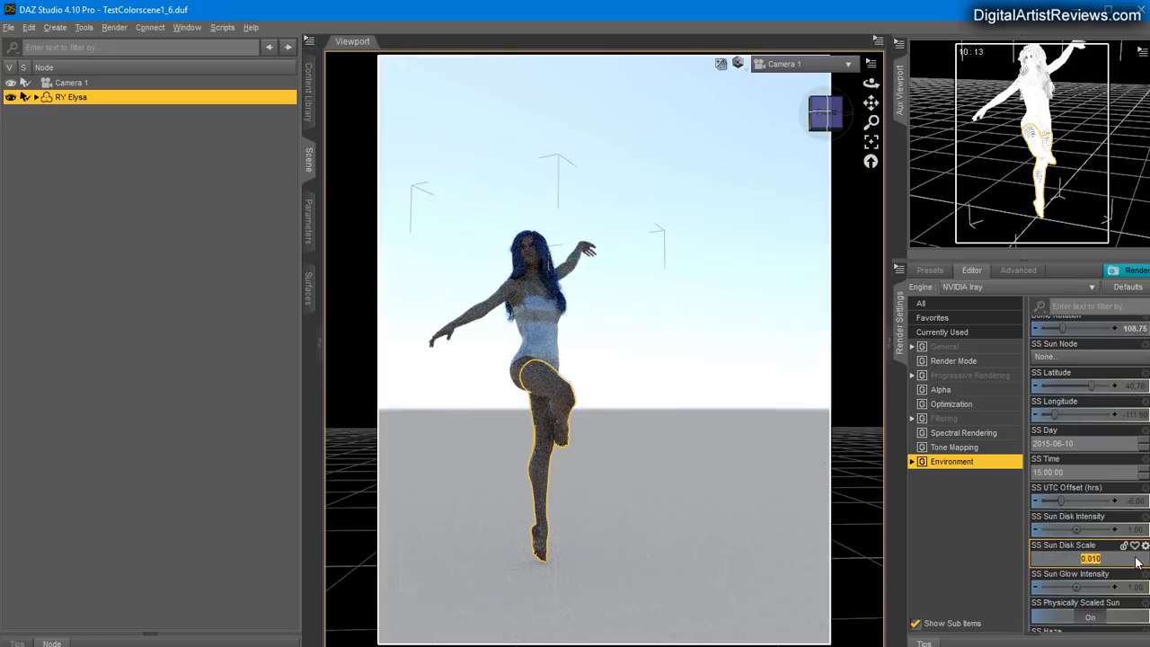
key("Return")
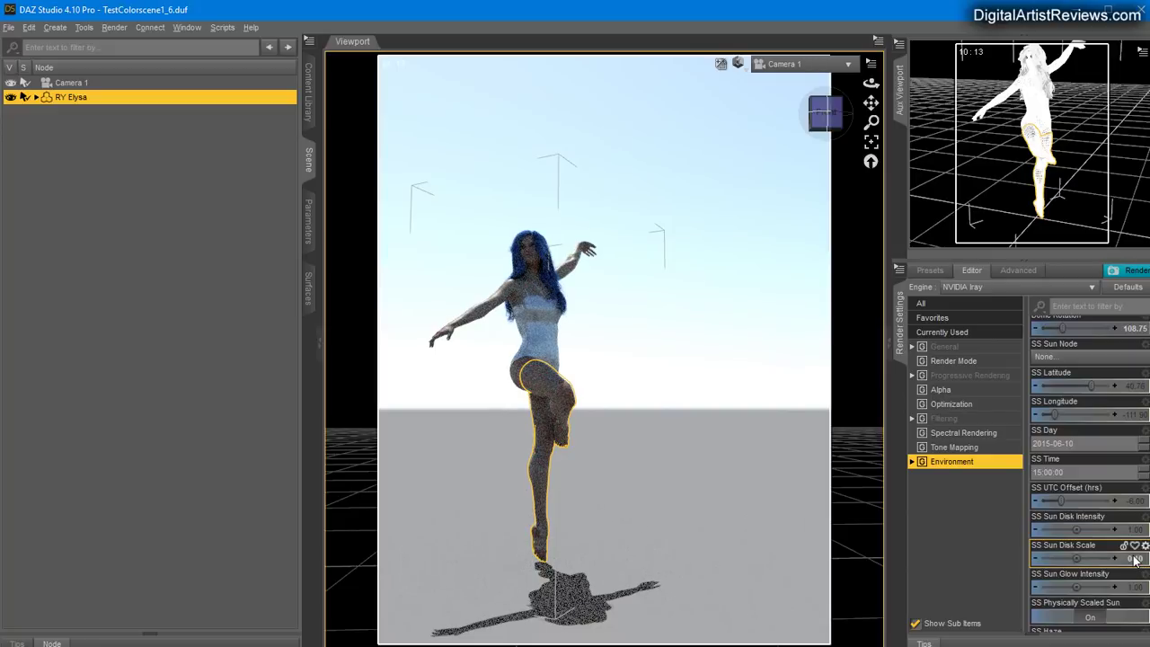
type("1")
key("Return")
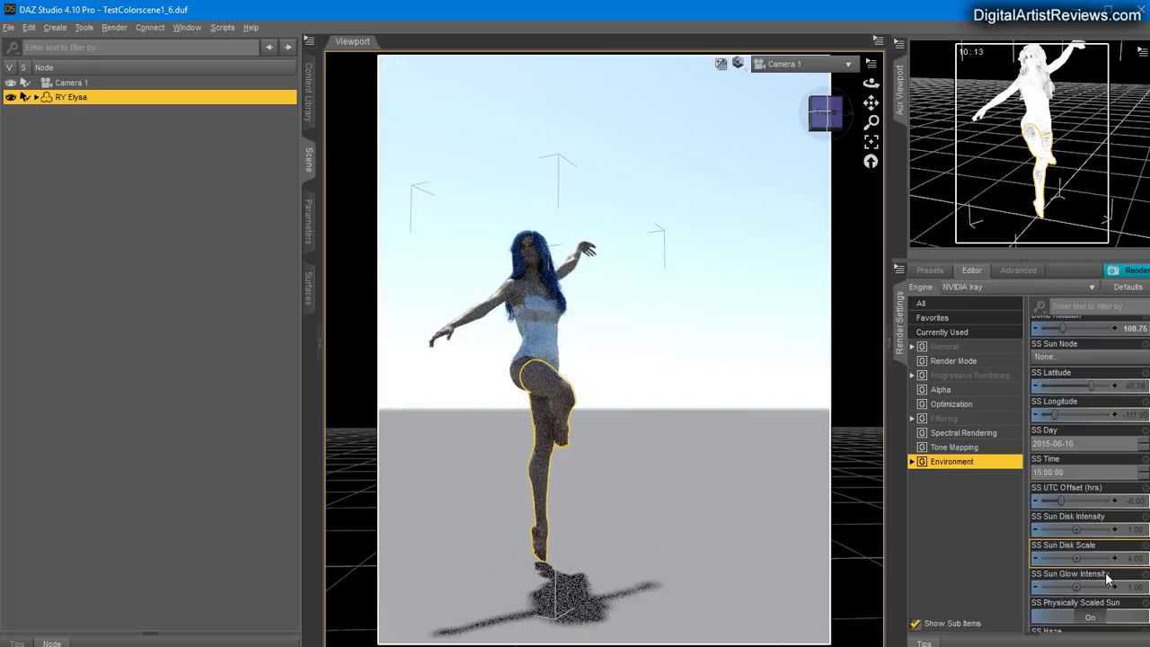
scroll(1107, 584, "down", 3)
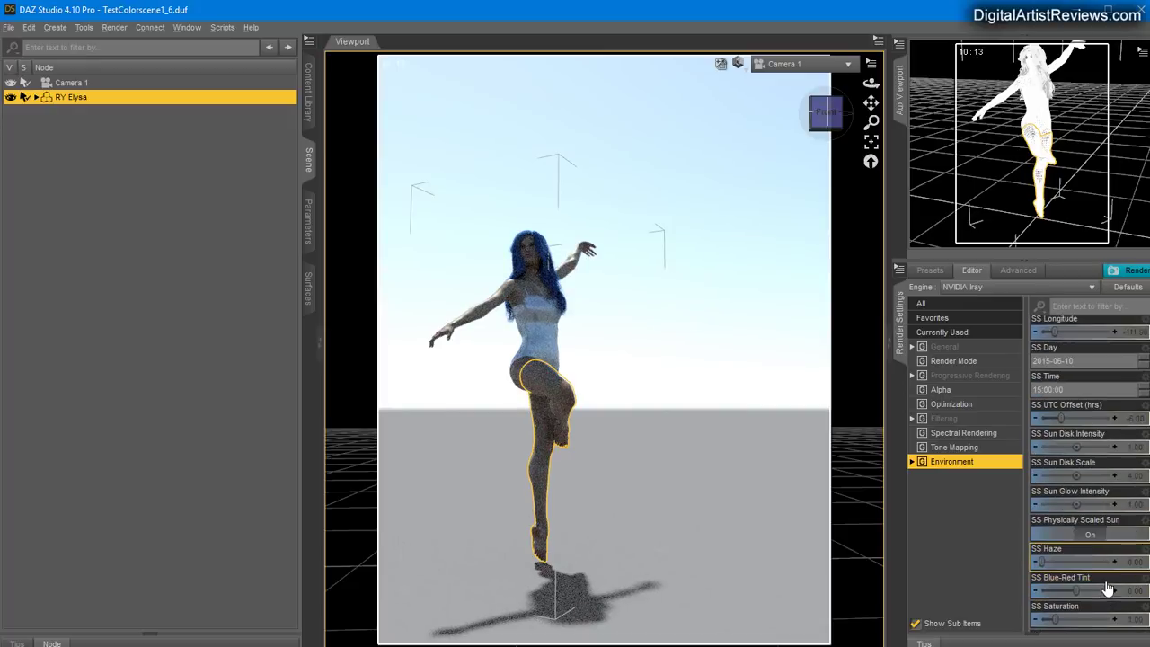
scroll(1107, 588, "down", 3)
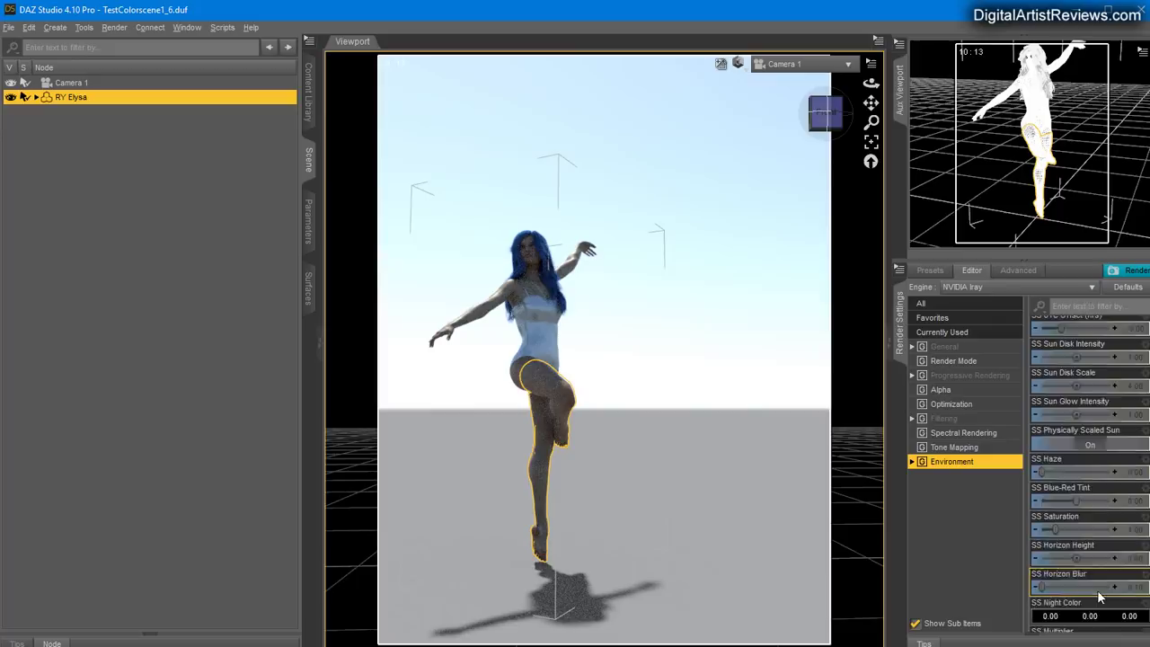
scroll(1096, 589, "down", 3)
scroll(1096, 589, "up", 3)
left_click_drag(1076, 501, 1107, 501)
left_click(1133, 500)
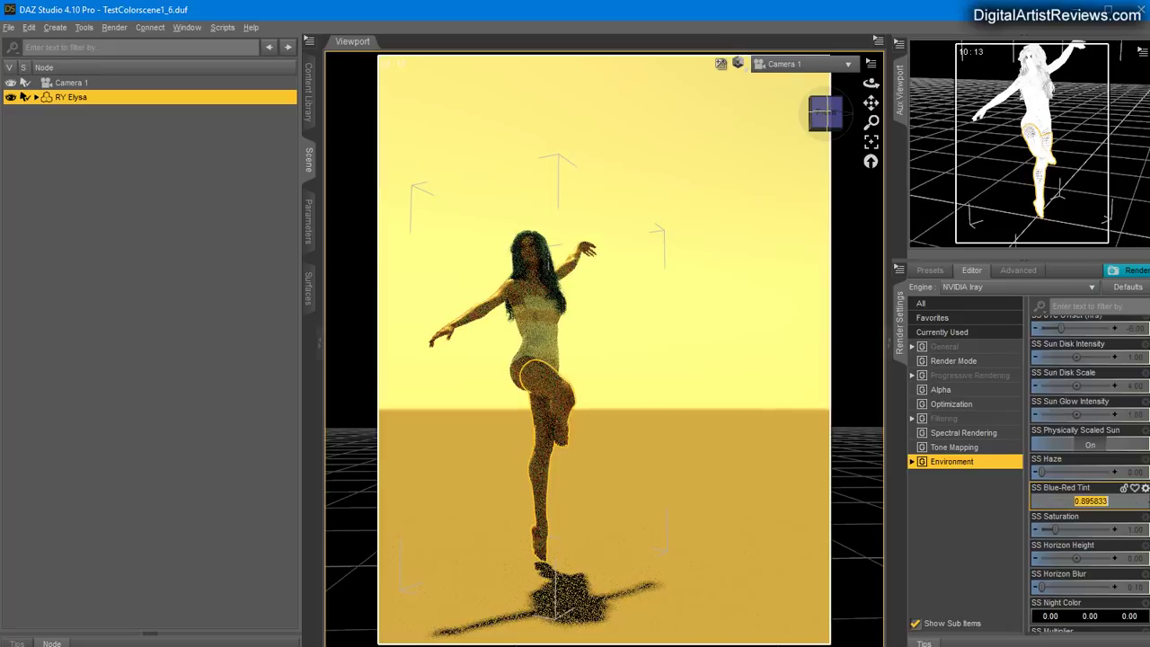
type("0")
key("Return")
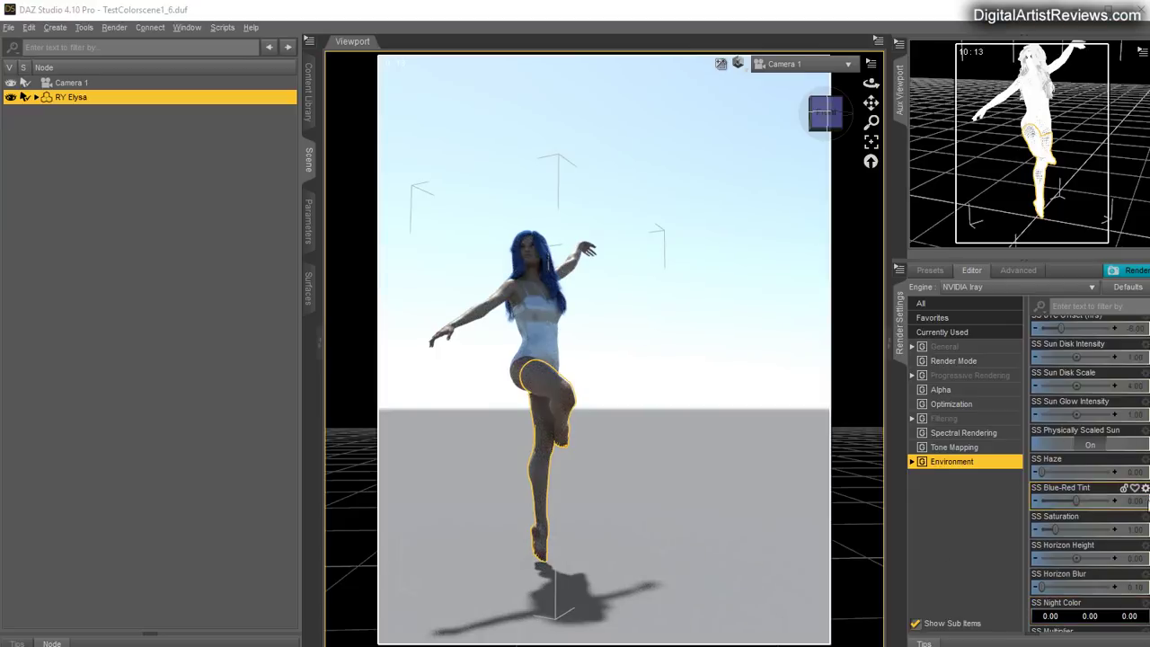
Enter 4 as the Environment Intensity, washing the sky out to bright white
scroll(1087, 492, "up", 10)
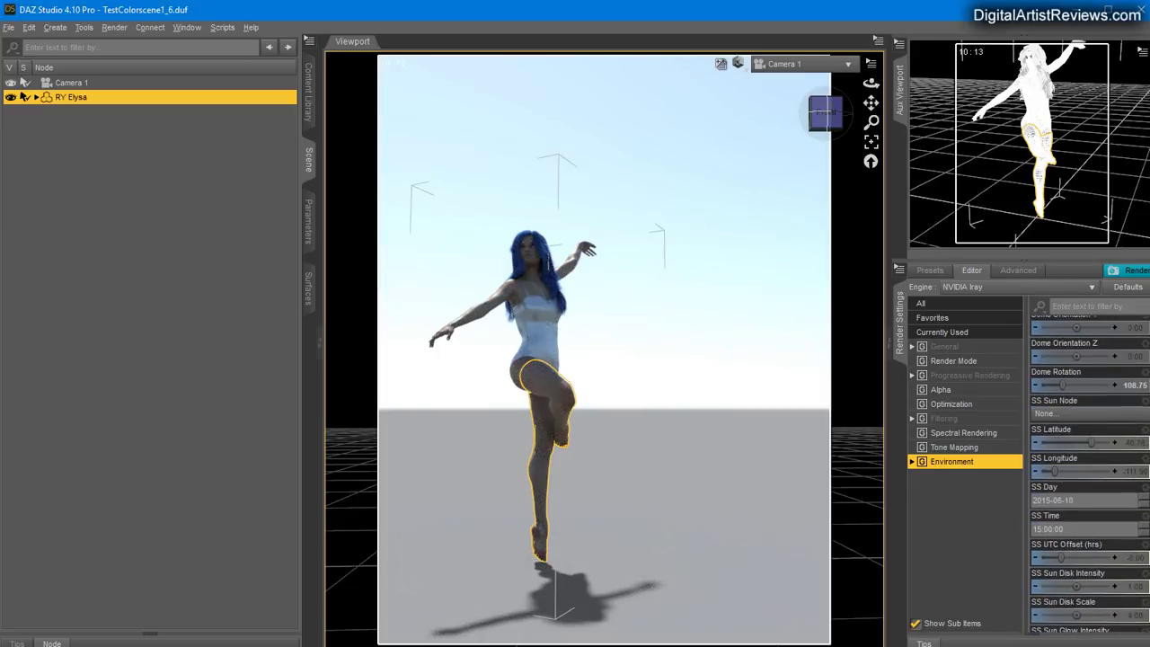
scroll(1086, 492, "up", 6)
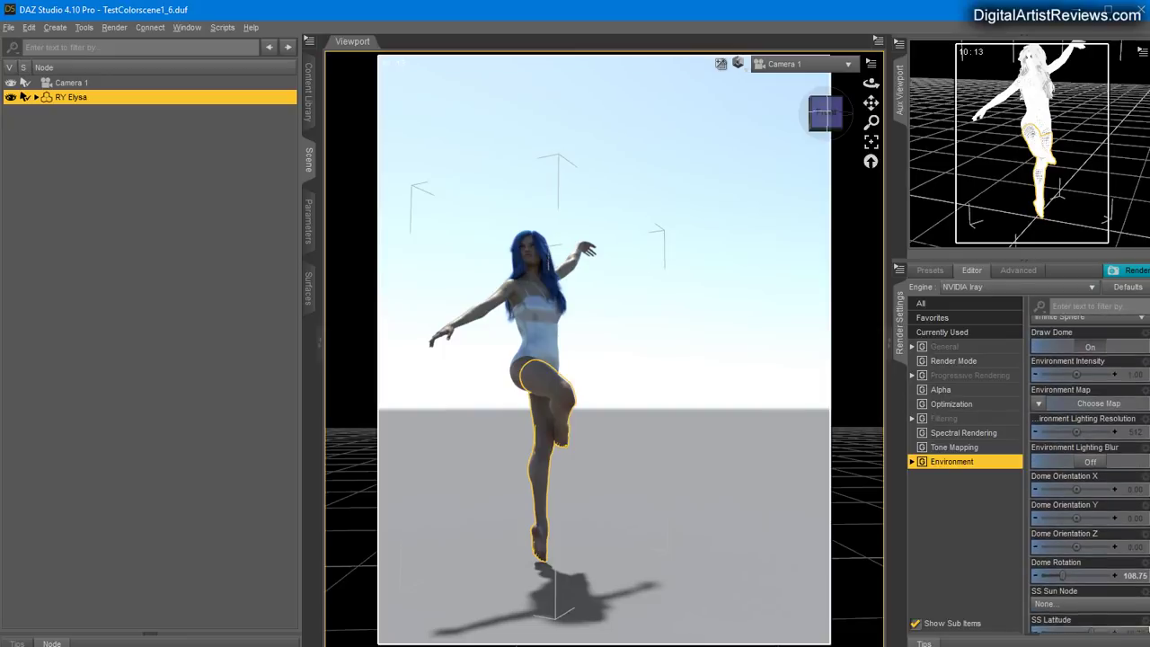
left_click(1138, 415)
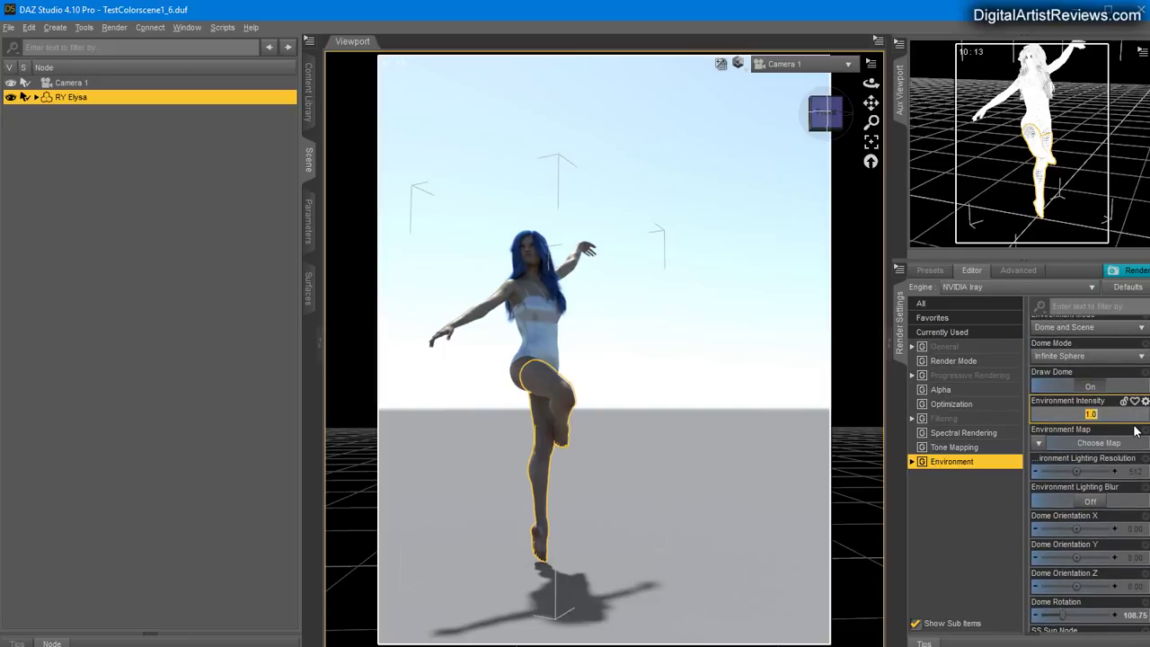
type("4")
key("Return")
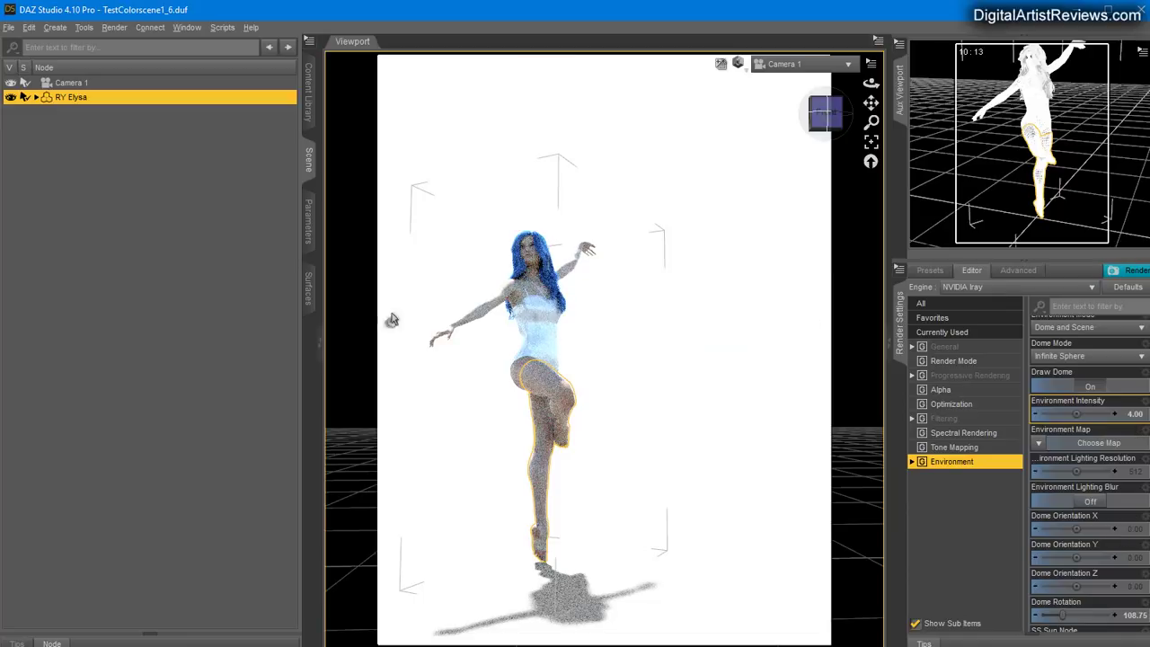
scroll(1089, 503, "down", 10)
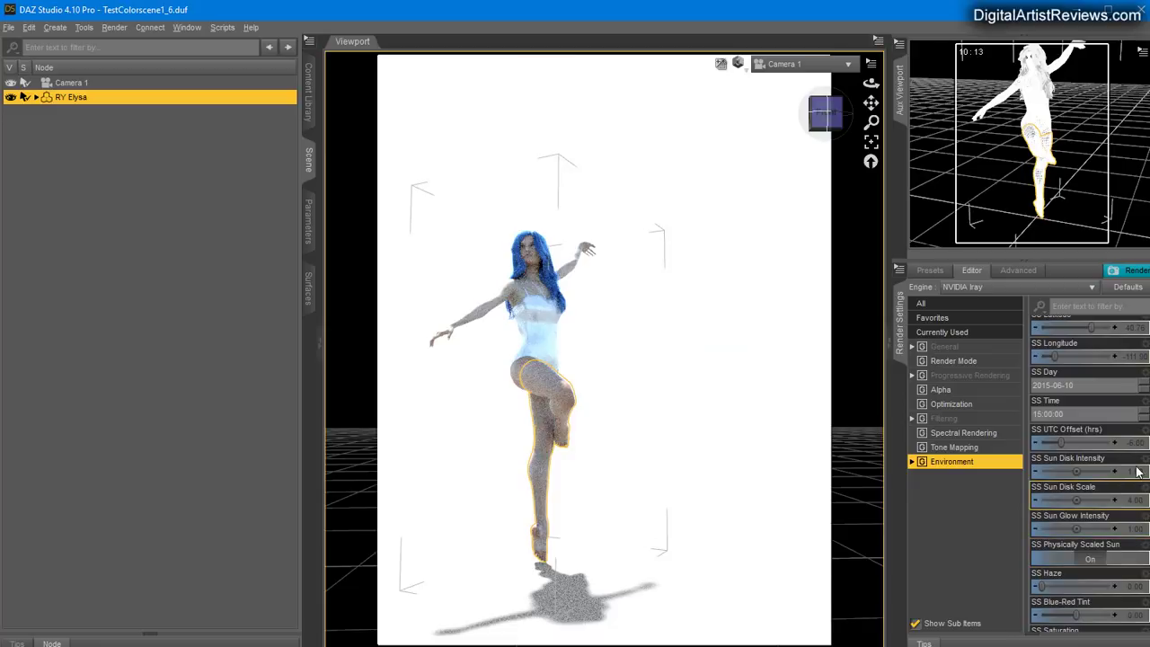
scroll(1134, 478, "up", 10)
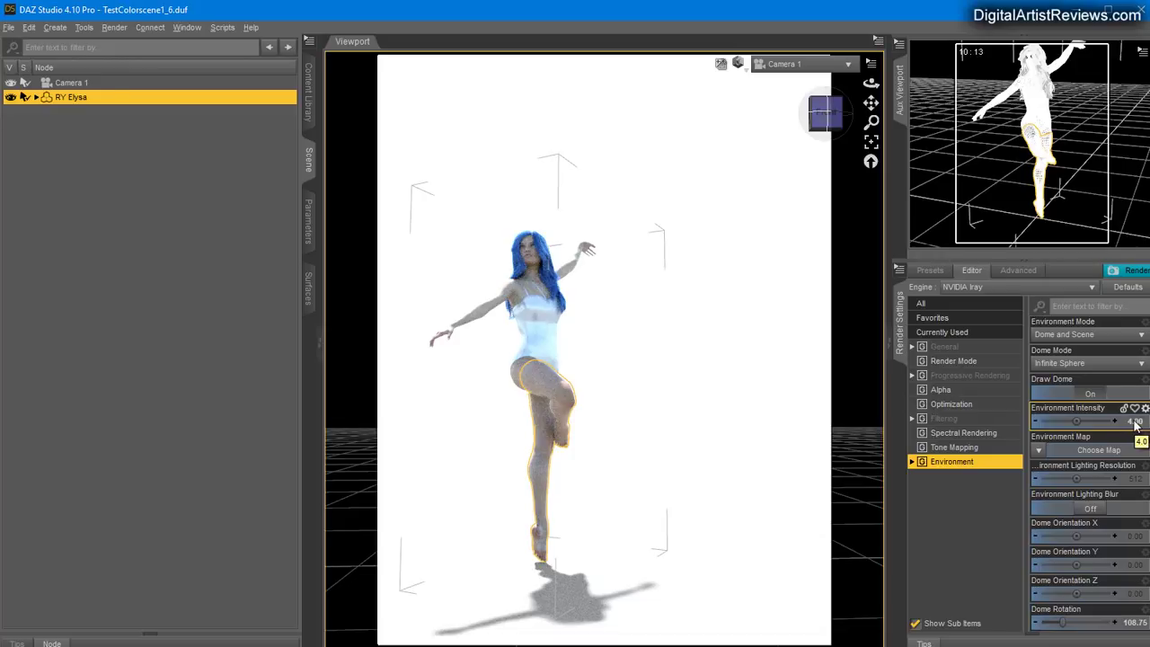
Reset Environment Intensity to 1.00
left_click(55, 27)
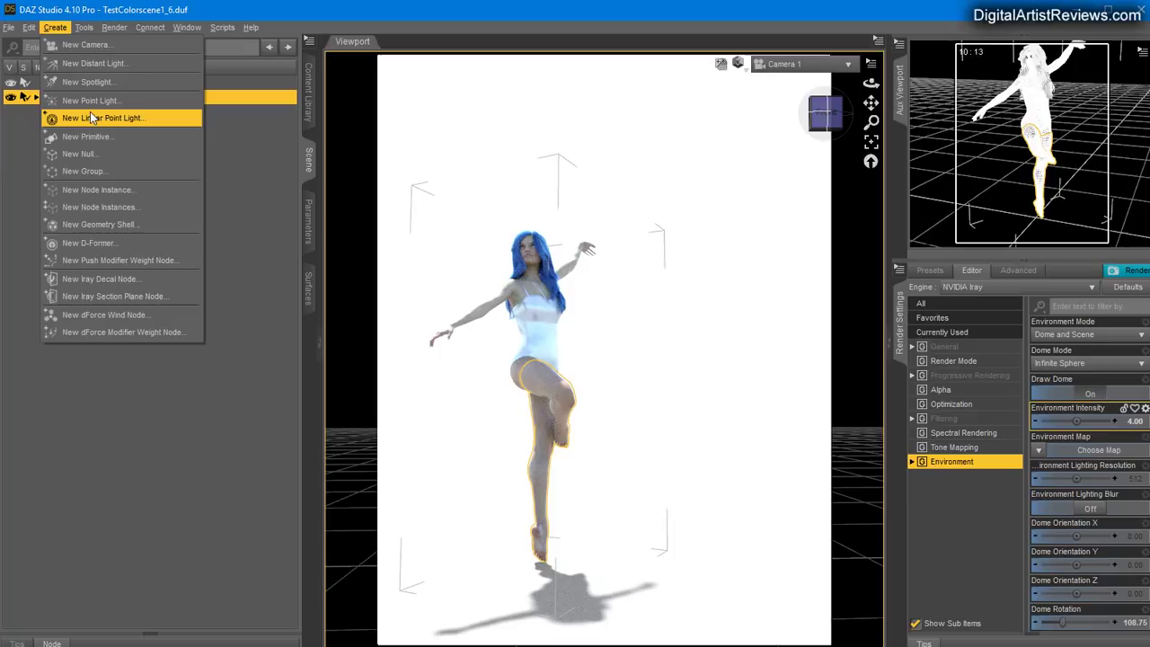
left_click(444, 12)
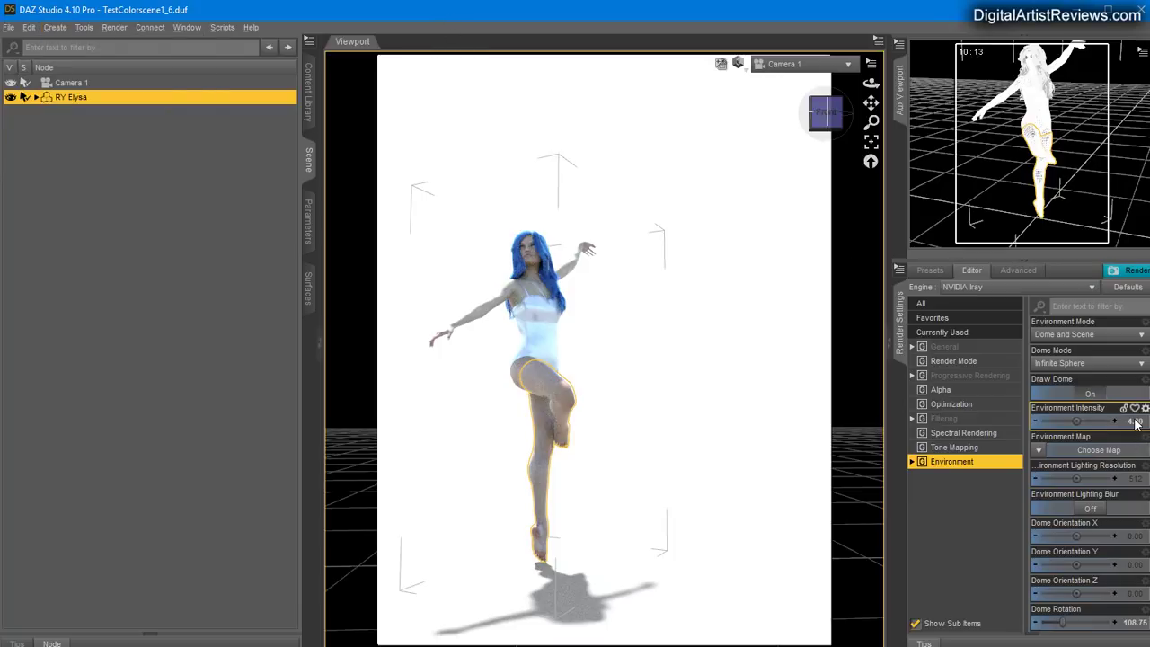
double_click(1136, 422)
type("1")
key("Return")
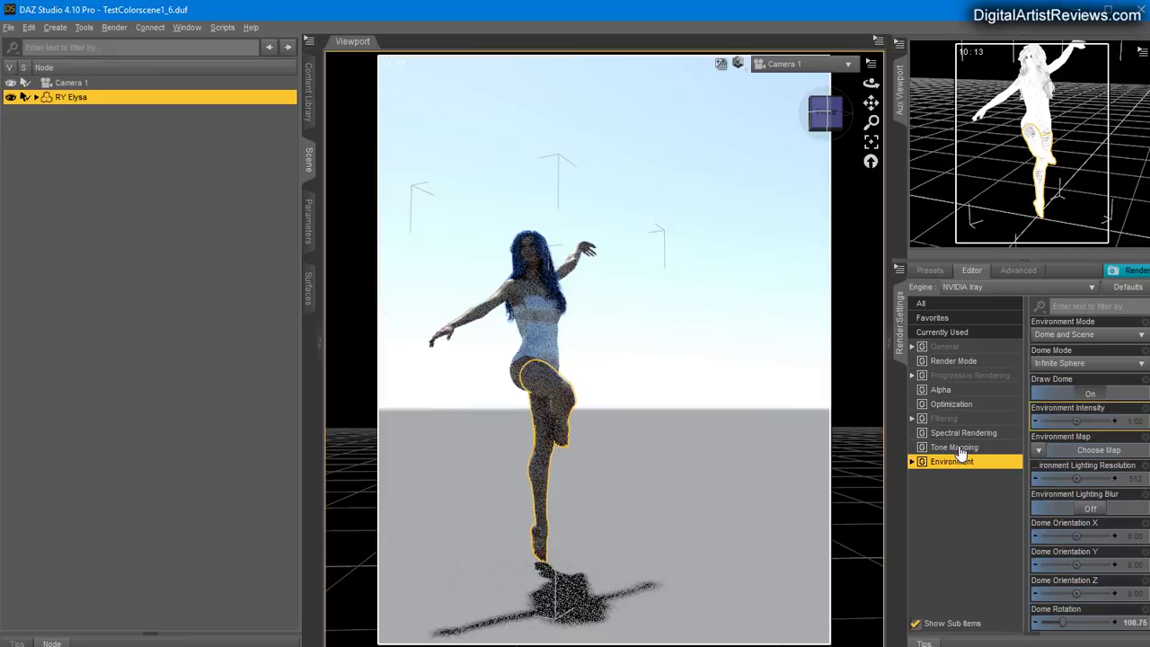
Expand Tone Mapping and try a Film ISO of 300
left_click(959, 448)
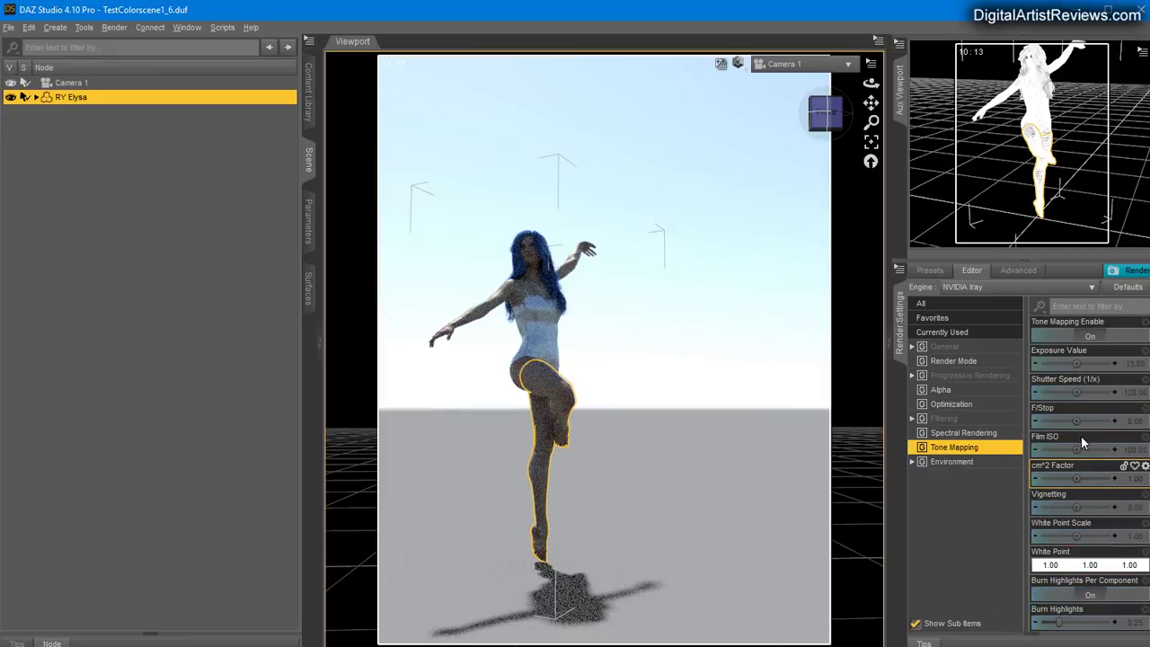
double_click(1130, 452)
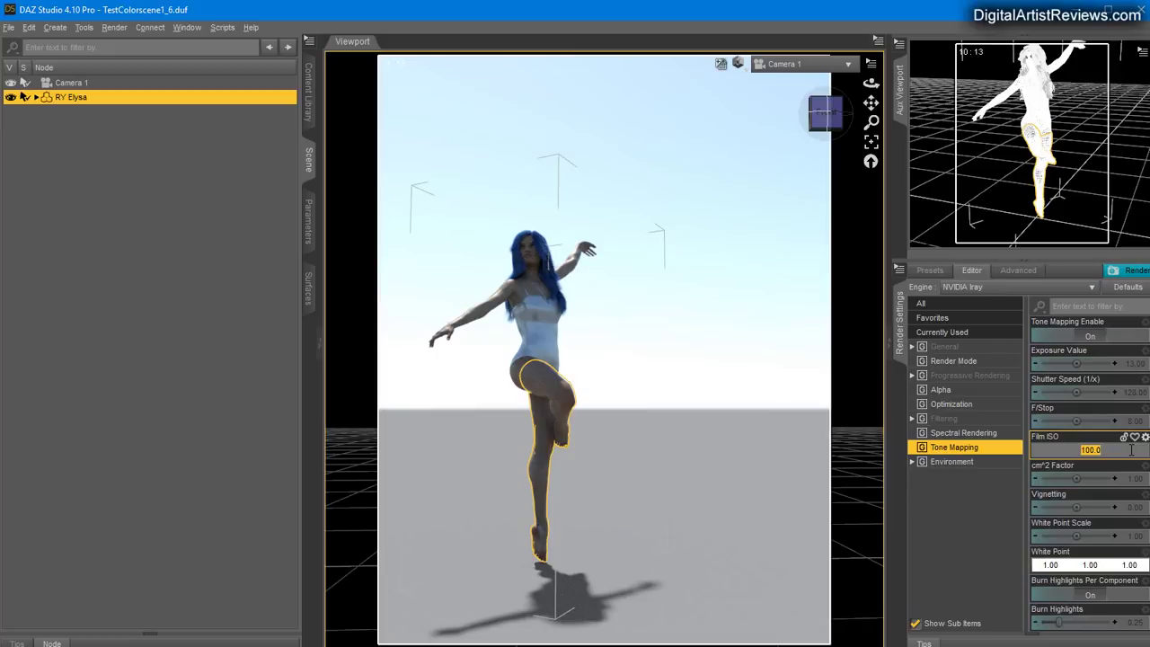
type("300")
key("Return")
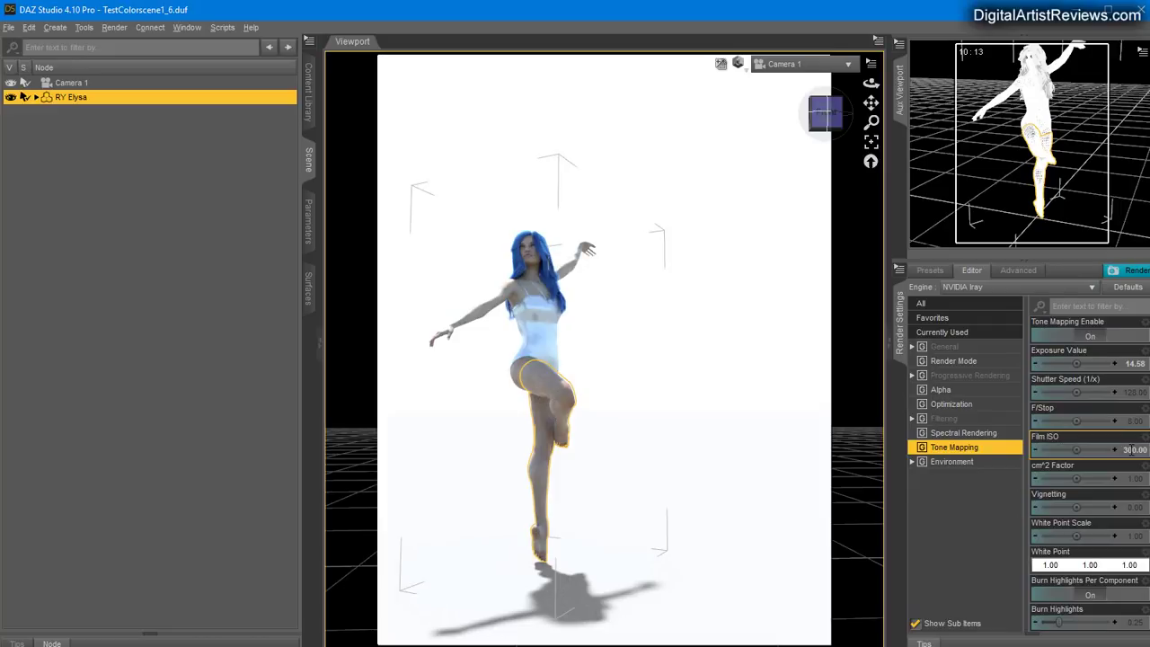
Return Film ISO to 100
left_click(54, 27)
left_click(222, 27)
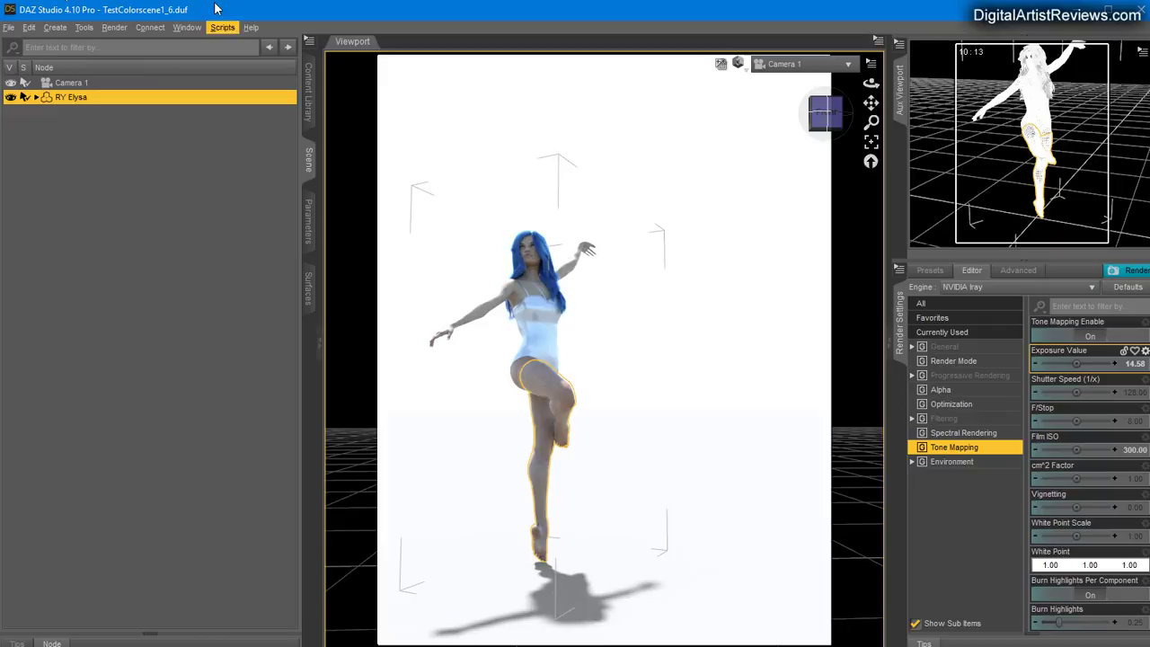
left_click(1091, 450)
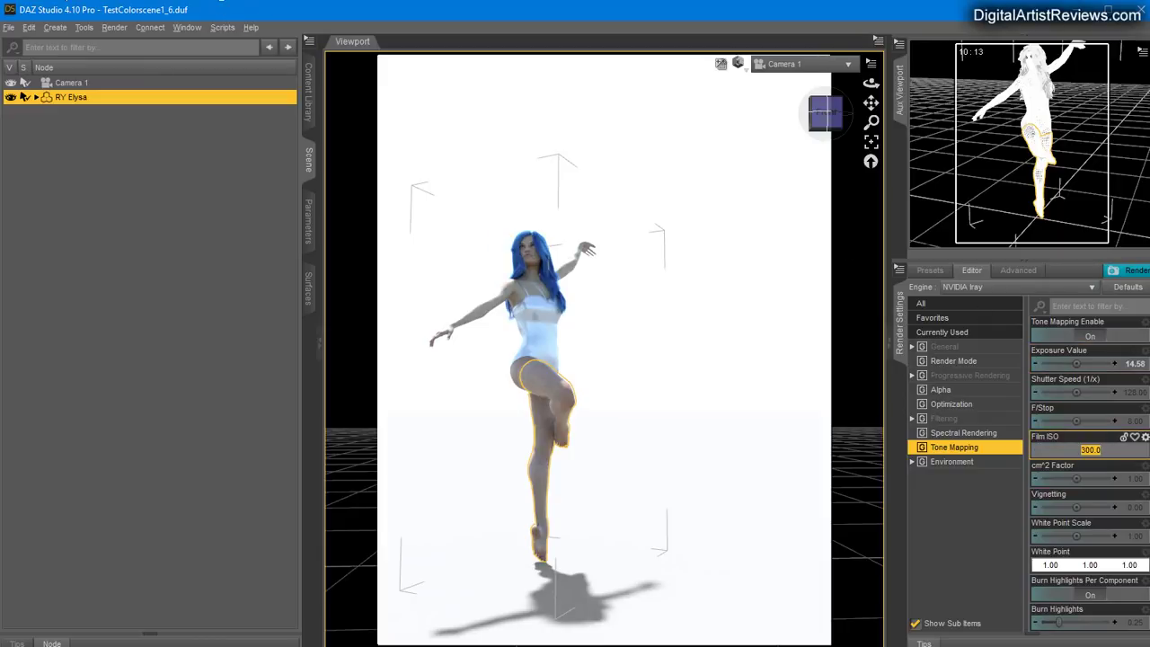
type("100")
key("Return")
scroll(1094, 455, "down", 3)
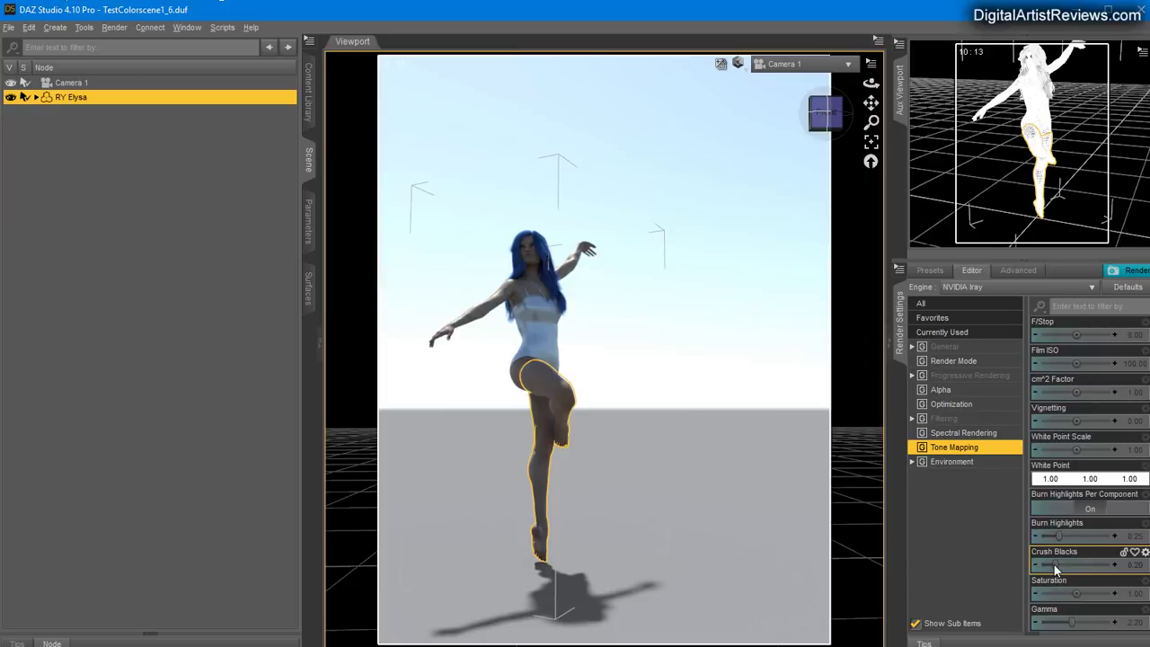
Try a light blue Tone Mapping White Point
left_click(1090, 478)
left_click_drag(586, 214, 907, 269)
left_click_drag(949, 374, 953, 375)
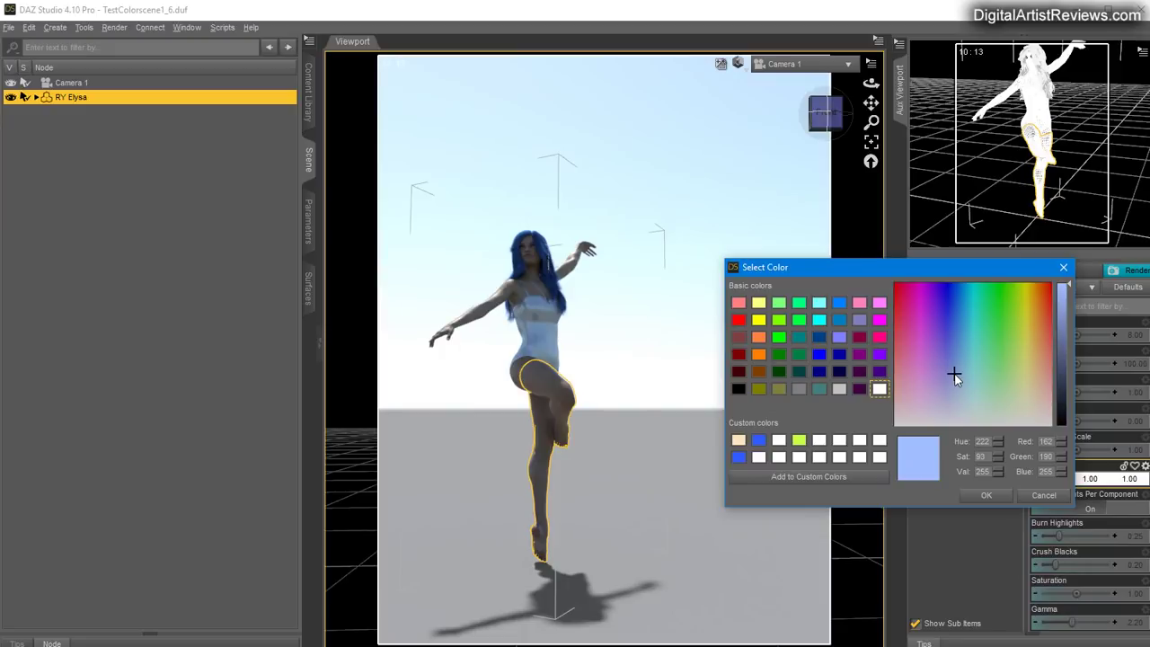
left_click(981, 496)
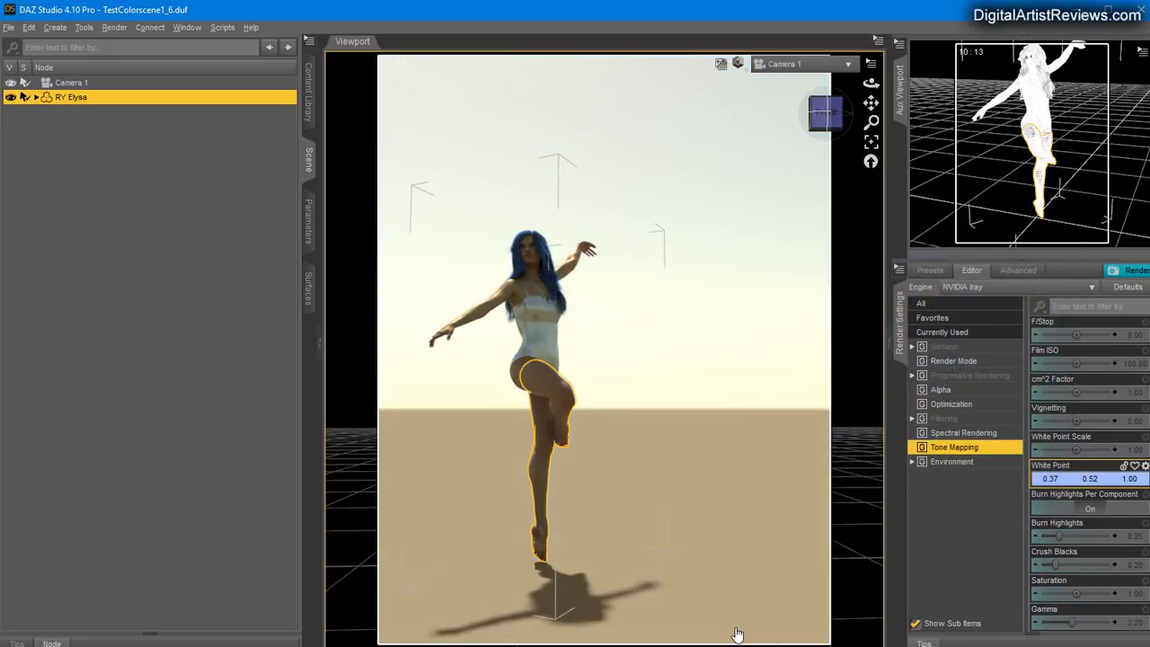
Try a peach White Point, then set it to pure white (255,255,255)
left_click(1073, 480)
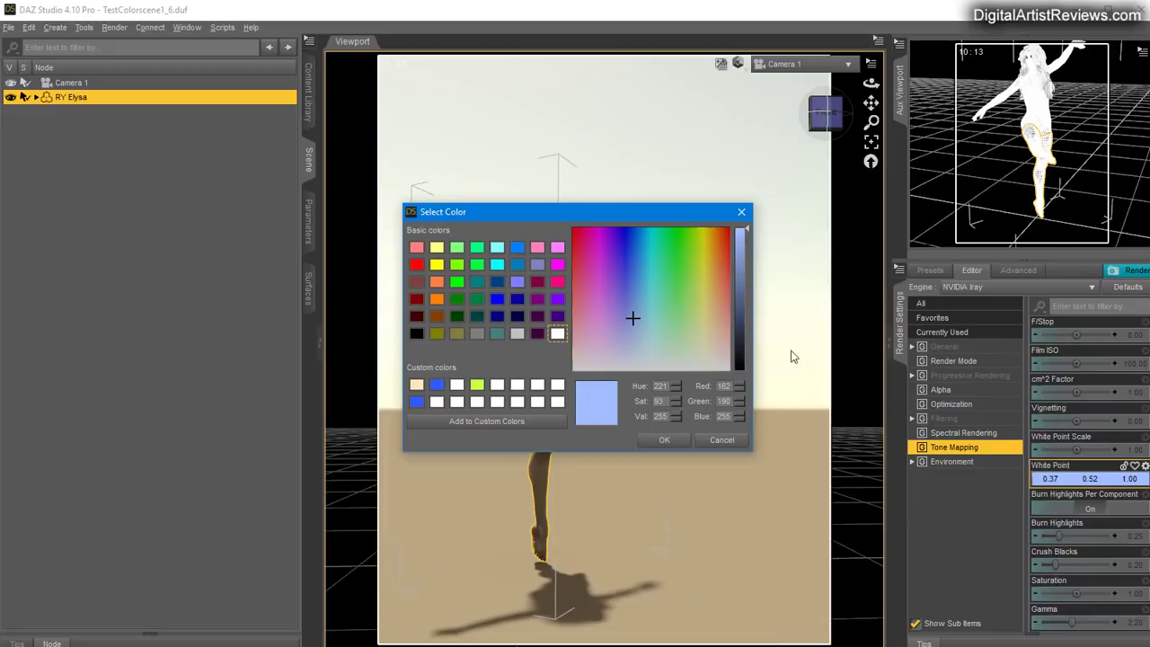
left_click_drag(618, 320, 713, 320)
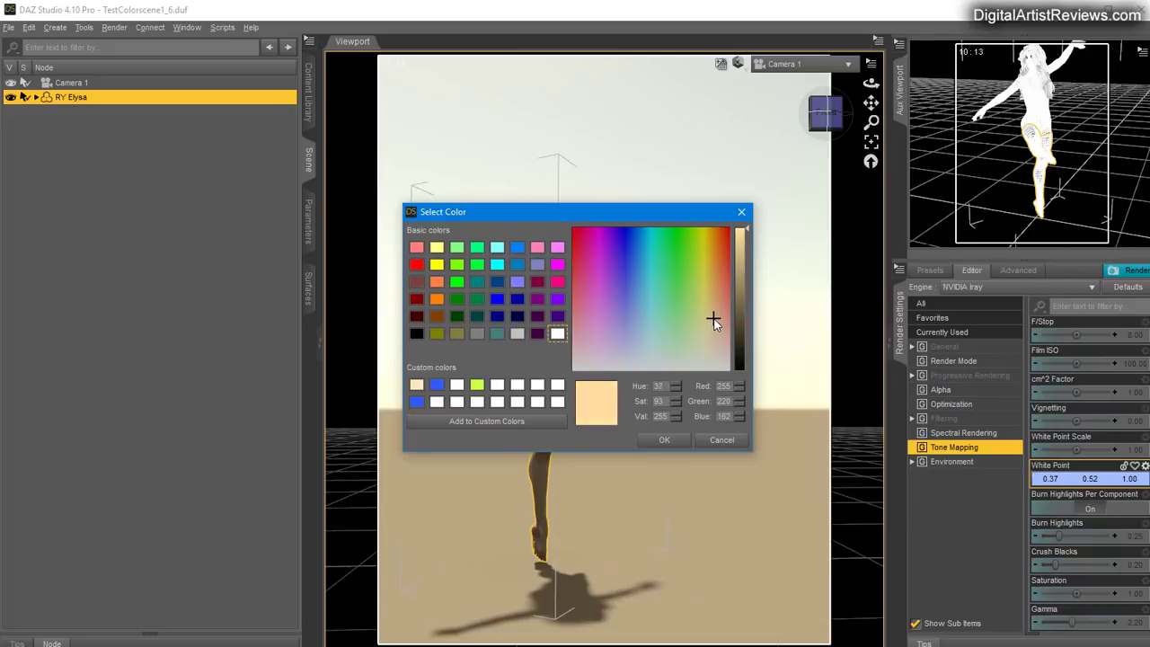
left_click(662, 440)
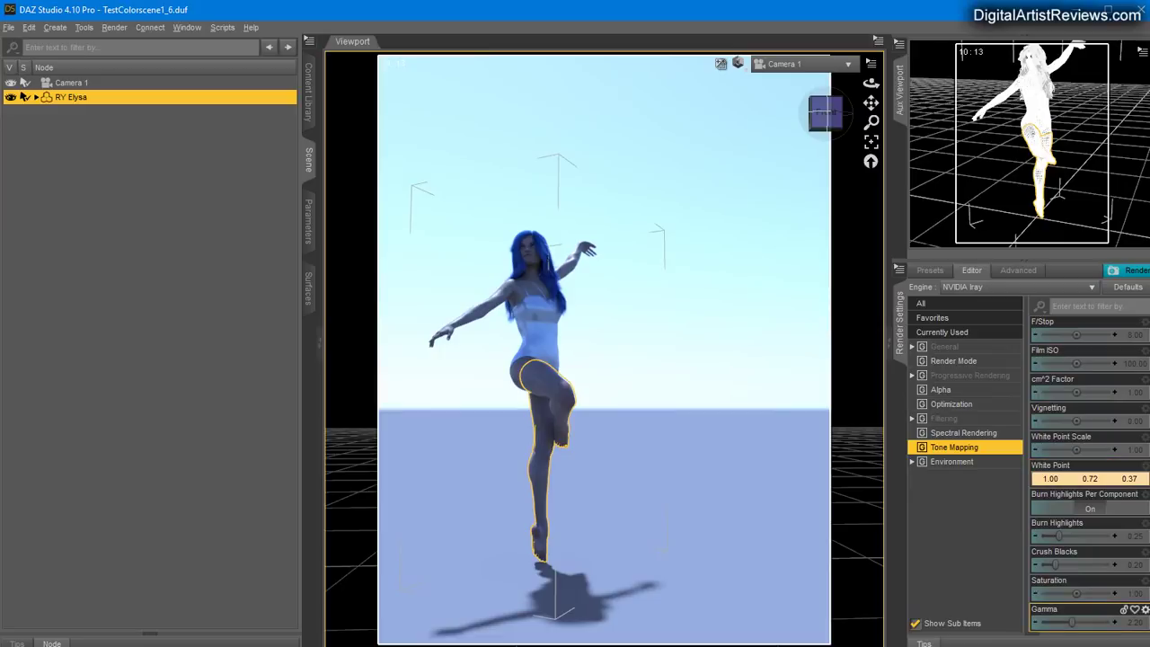
left_click(1064, 482)
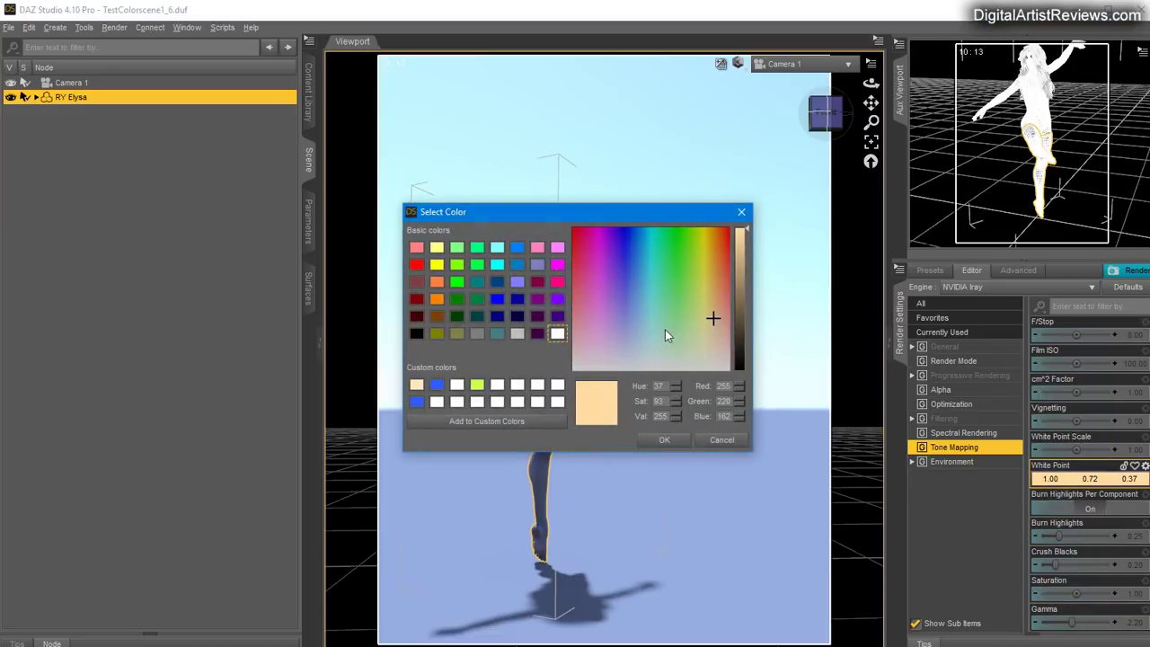
left_click(557, 333)
left_click(662, 440)
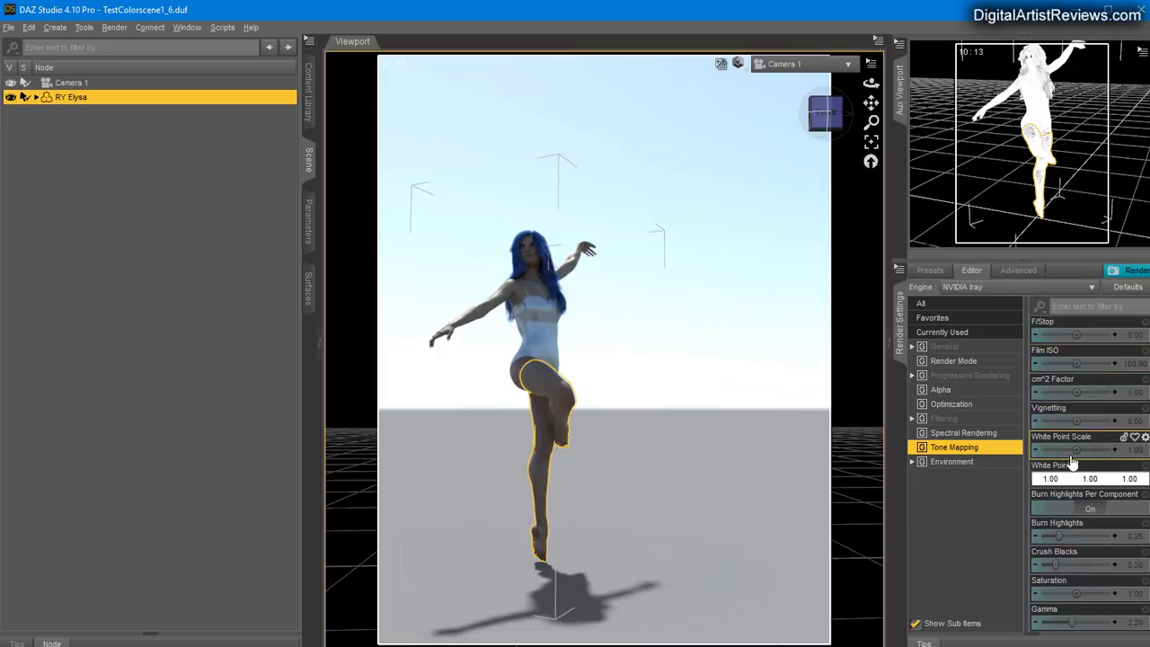
Set the Progressive Rendering Max Samples to 15000
left_click(967, 376)
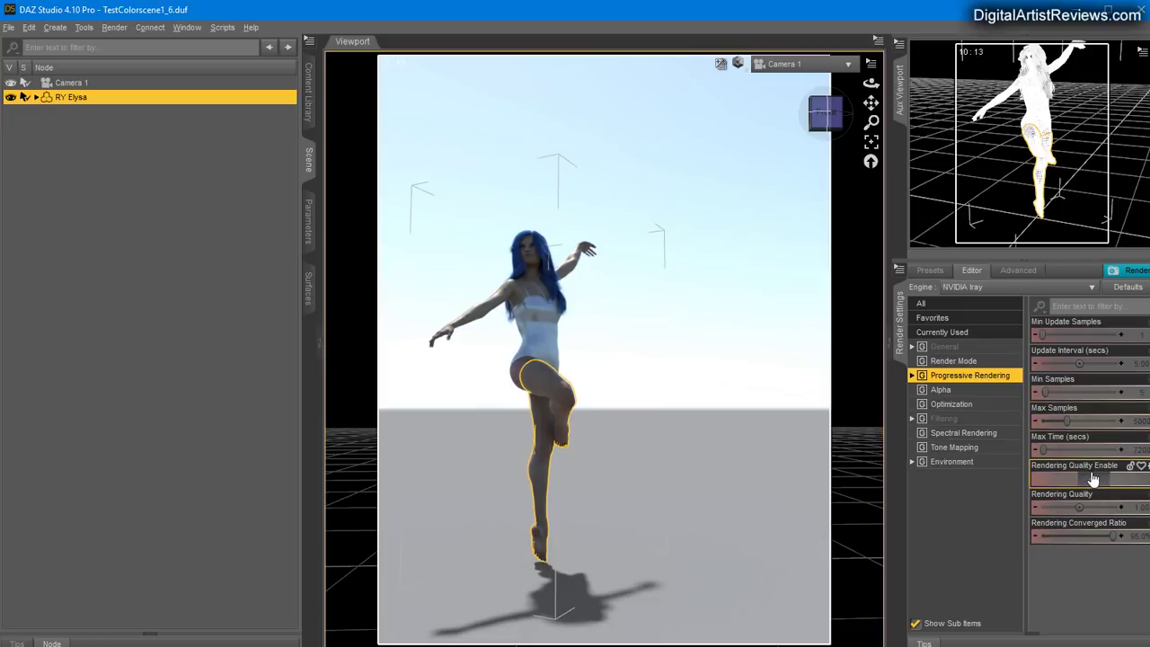
left_click(1140, 421)
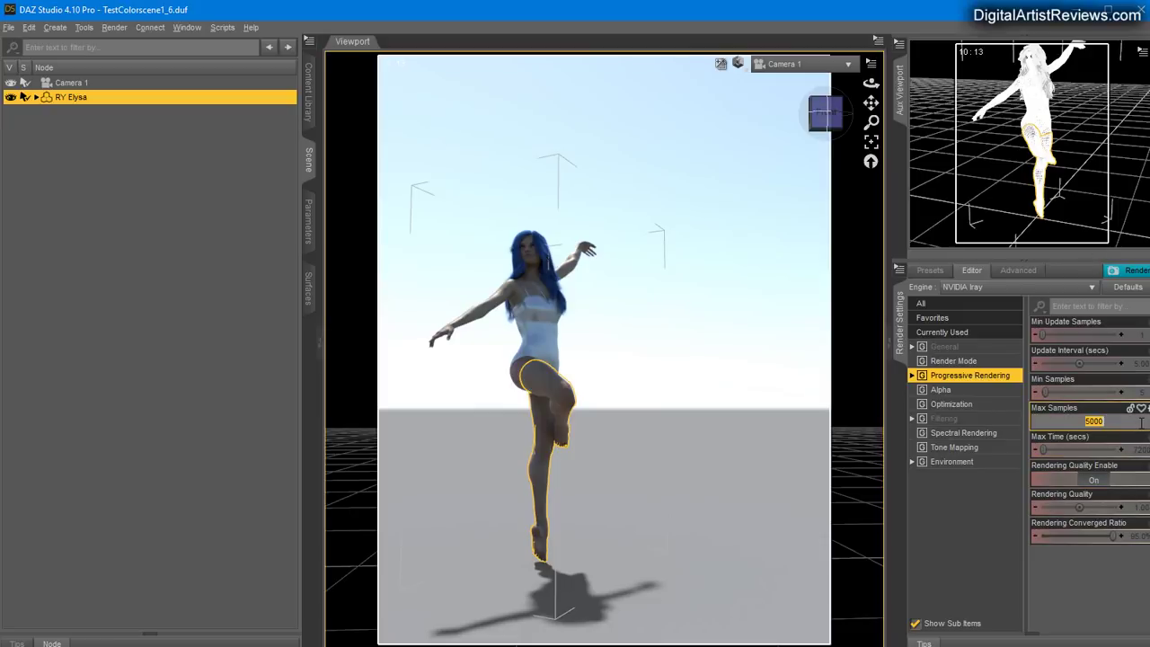
type("15000")
key("Return")
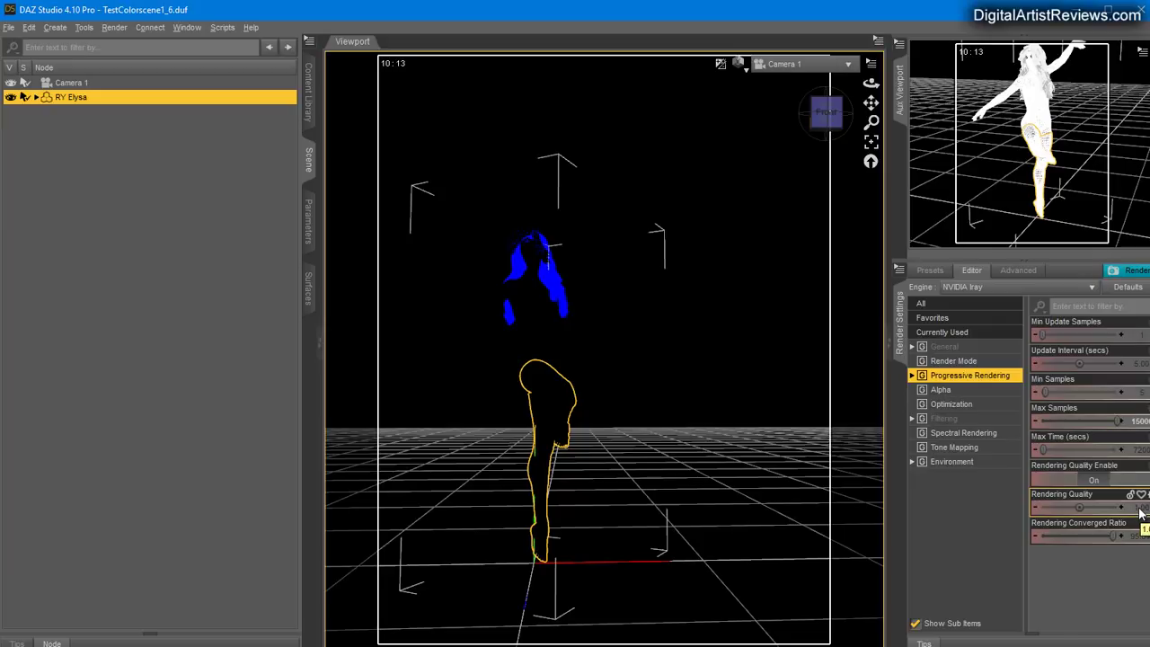
Try Rendering Quality at 0.10 and 10, then return it to 1.00
left_click(1141, 512)
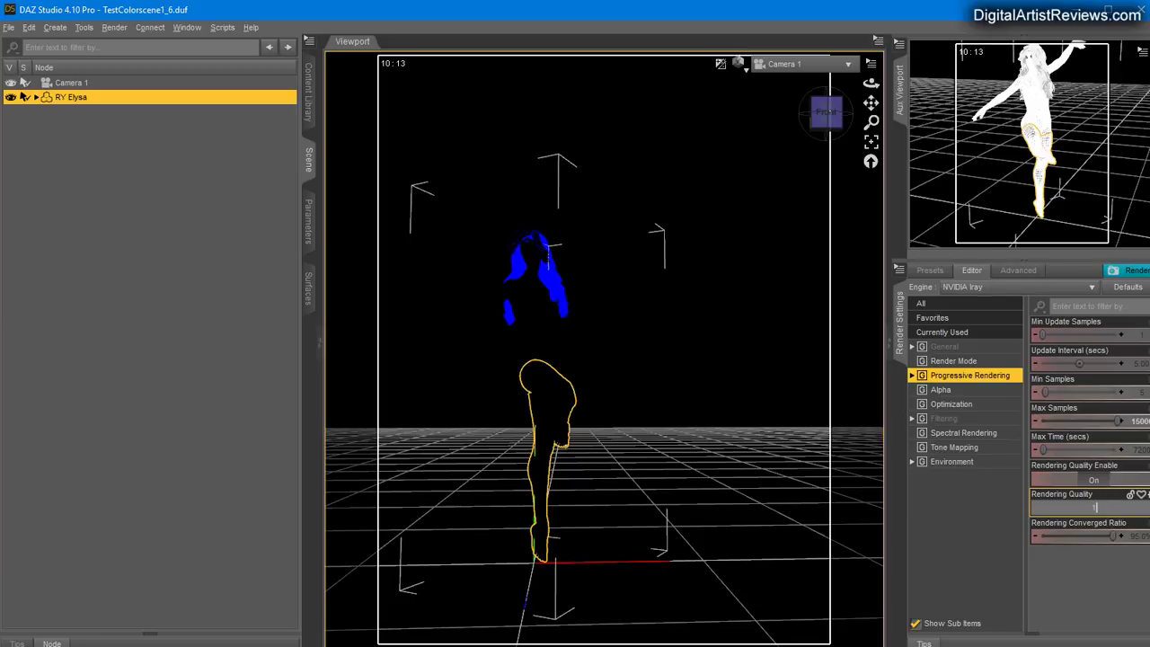
key("Return")
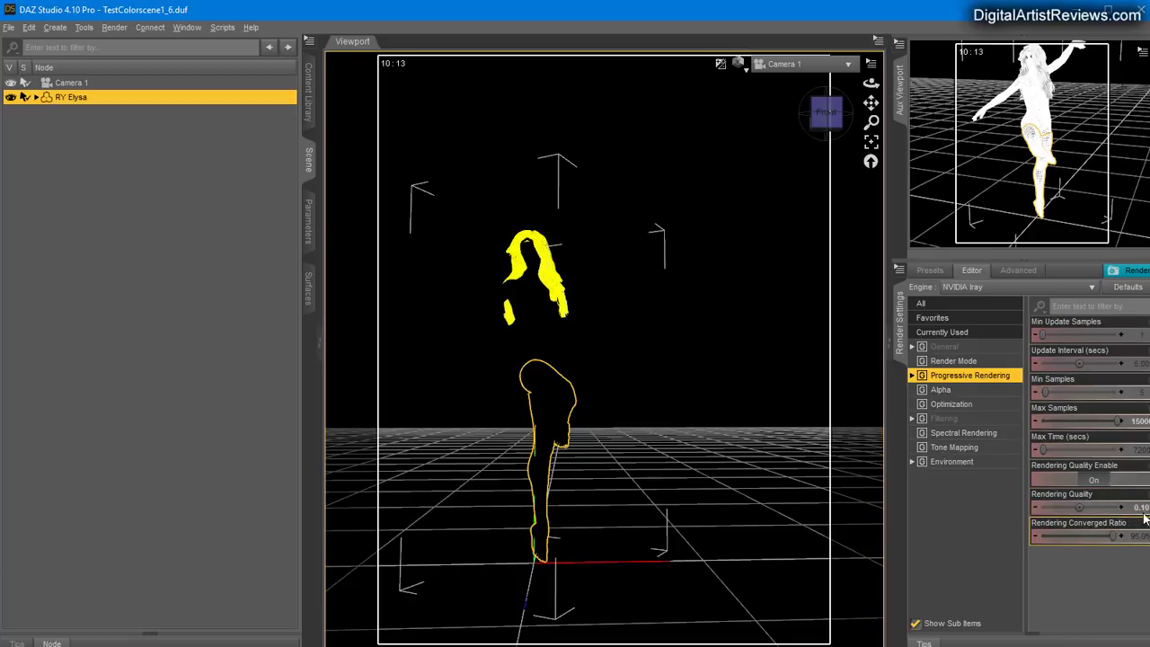
left_click(1140, 510)
type("10")
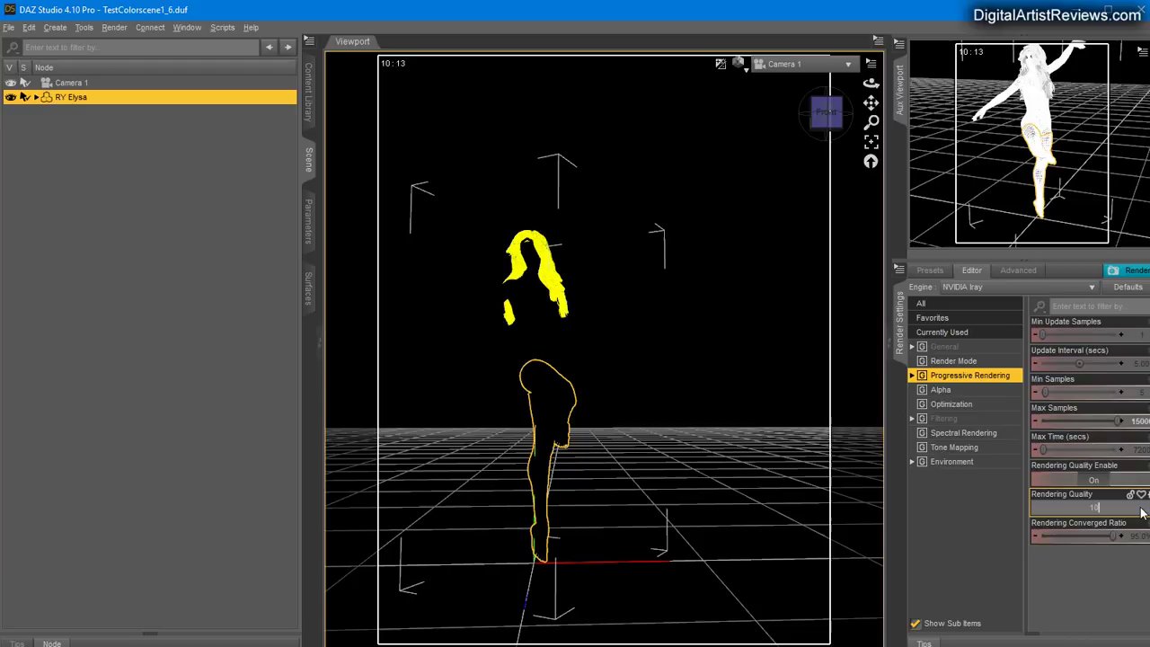
key("Return")
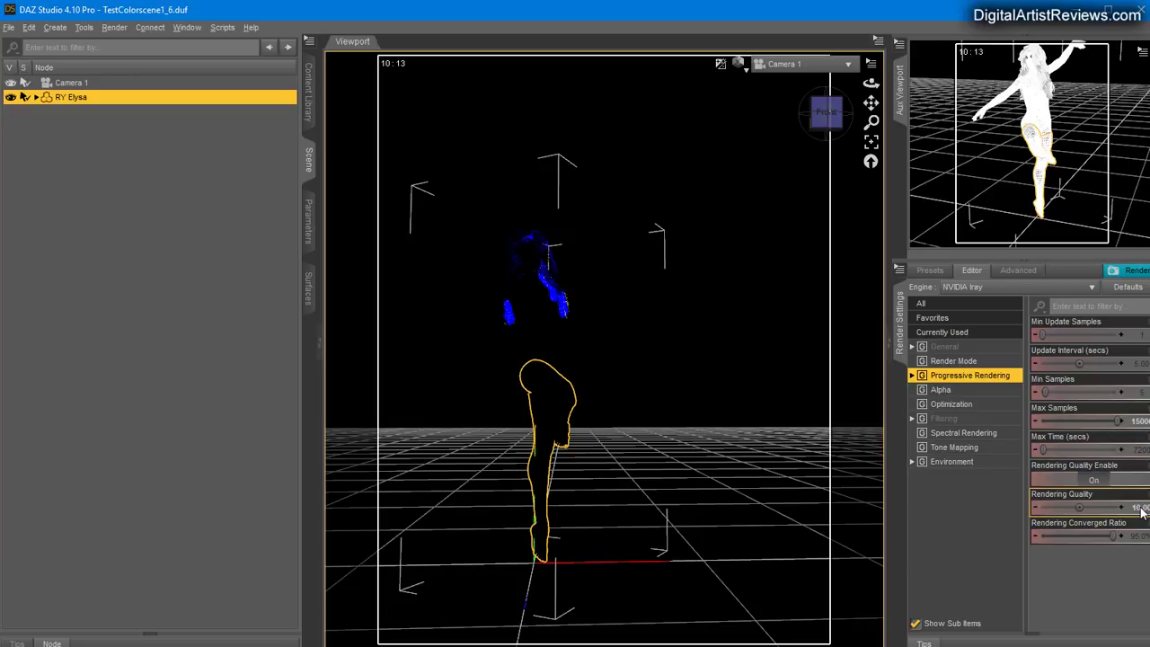
left_click(1087, 508)
type("1")
key("Return")
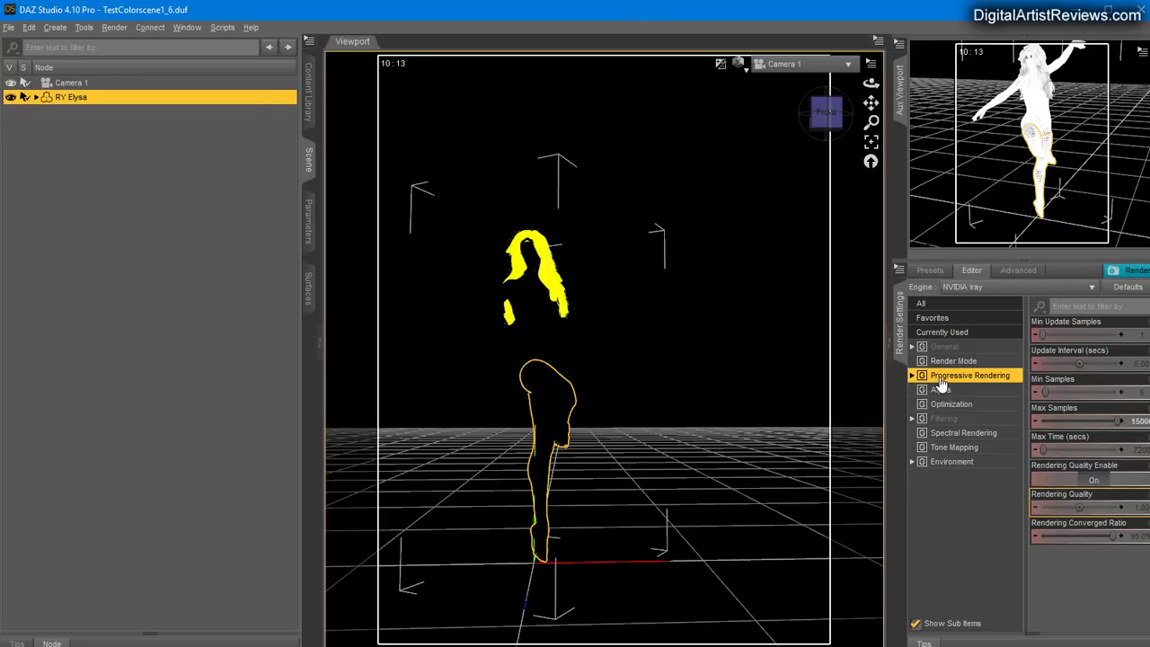
left_click(1032, 397)
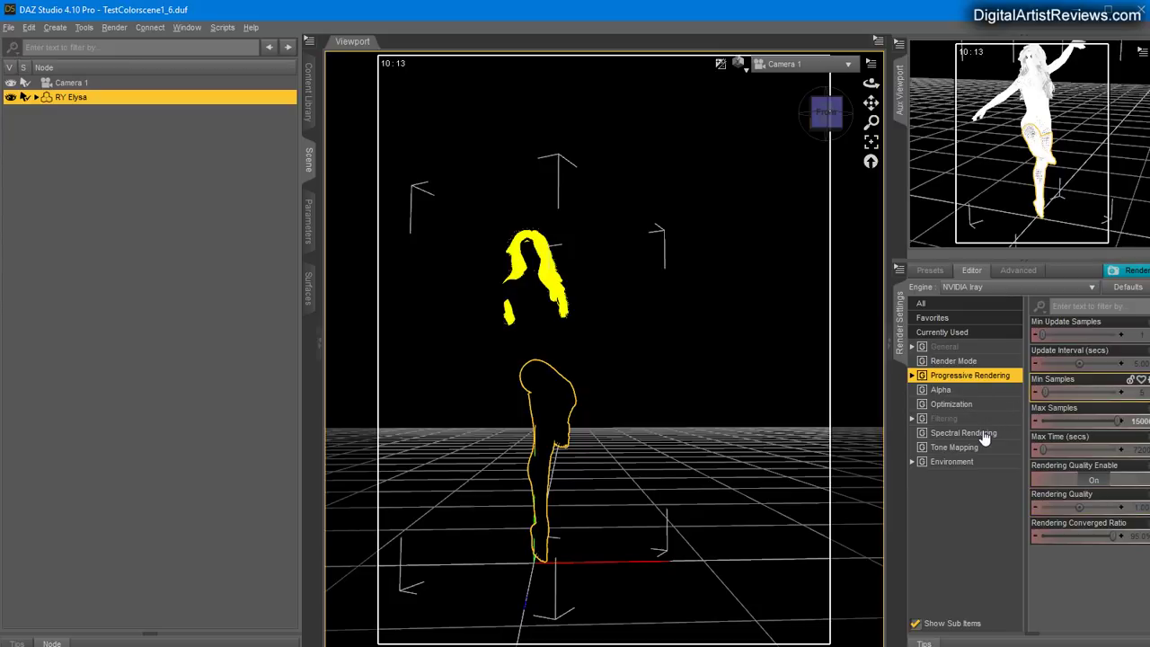
Show the Filtering settings and switch the viewport draw style to NVIDIA Iray
left_click(943, 419)
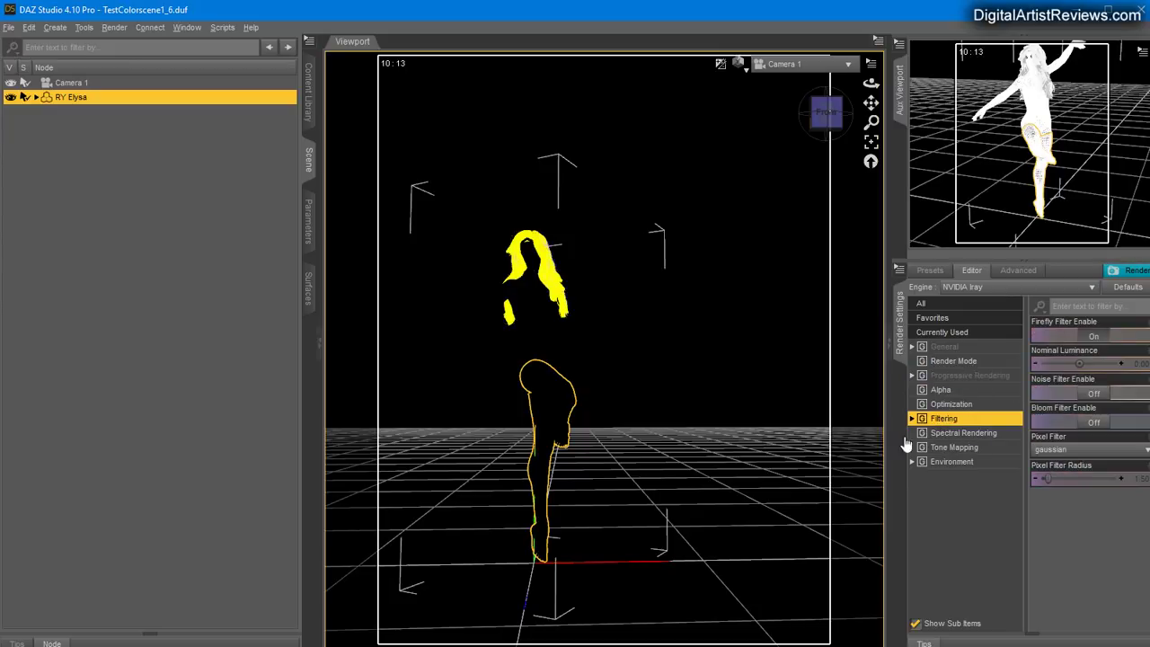
left_click(1095, 482)
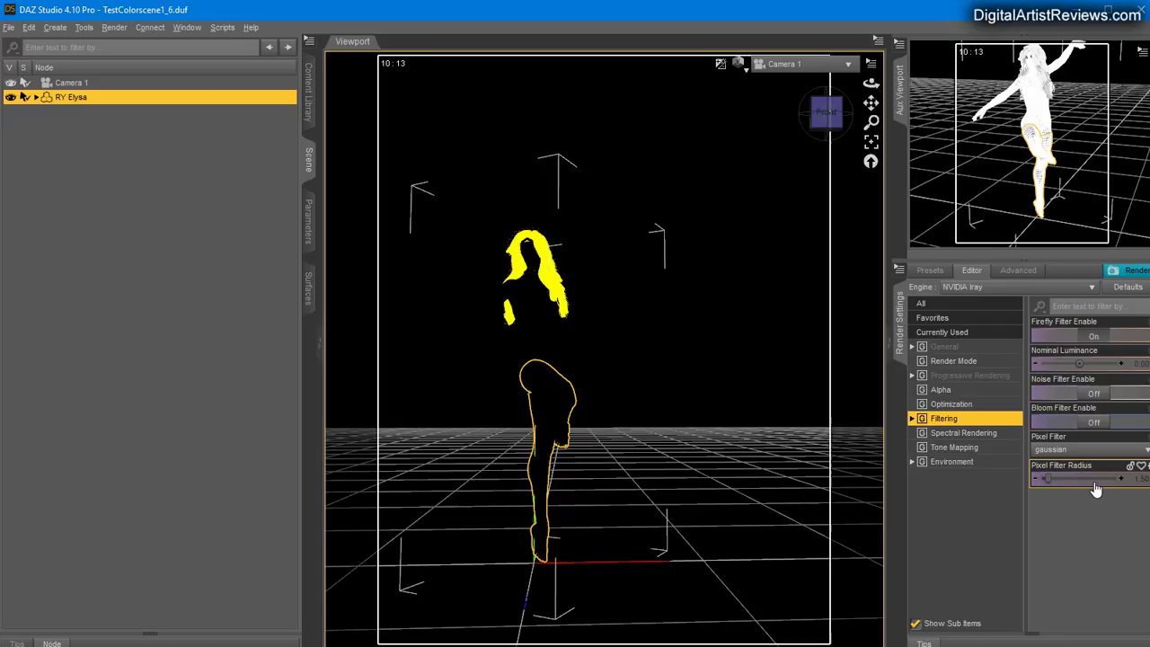
mouse_move(1095, 490)
left_click(737, 63)
left_click(733, 287)
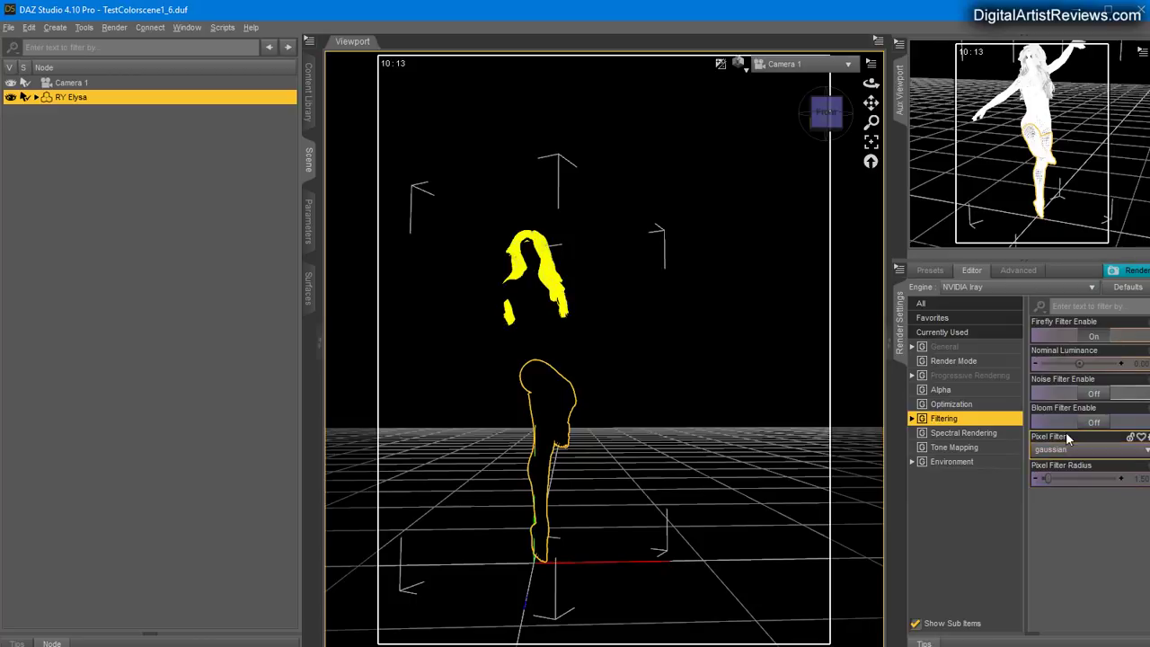
Enable the bloom filter with radius 0.30, threshold 1000 and brightness scale 0.30
left_click(1096, 425)
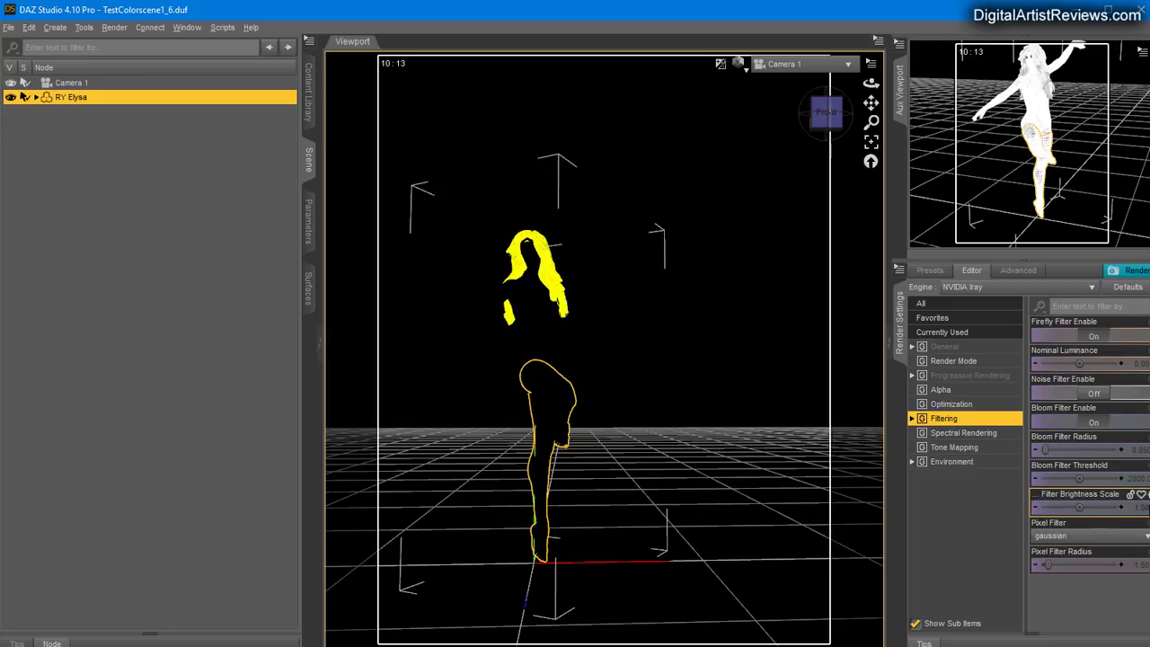
left_click(1141, 455)
type("0.3")
key("Return")
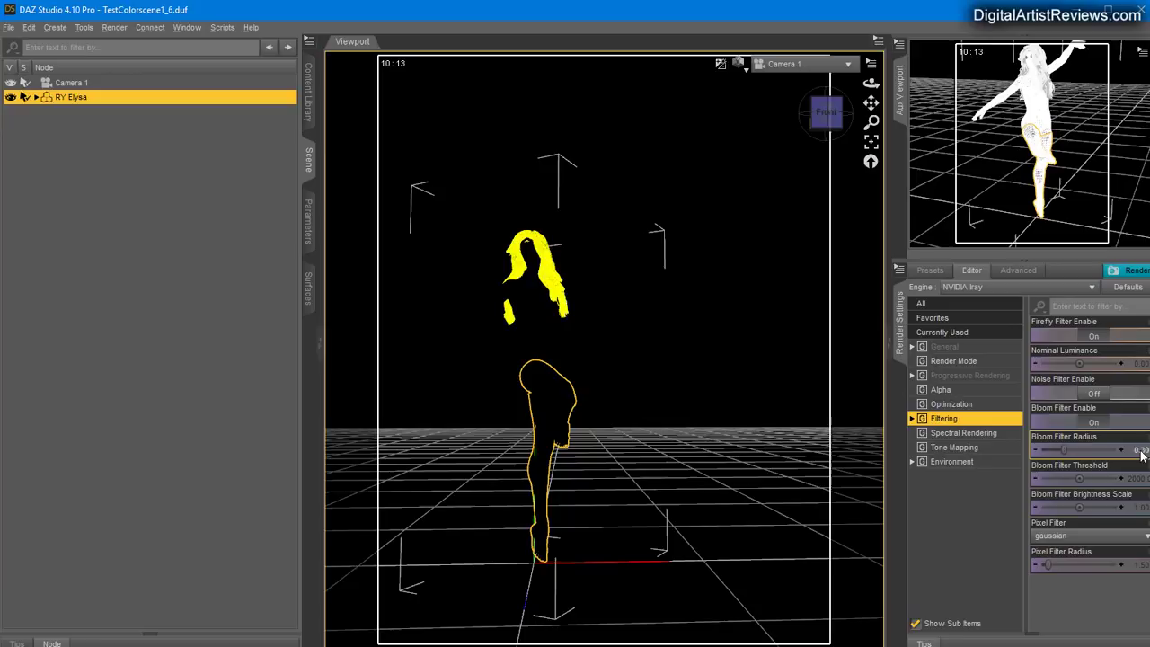
left_click(1137, 479)
type("1000")
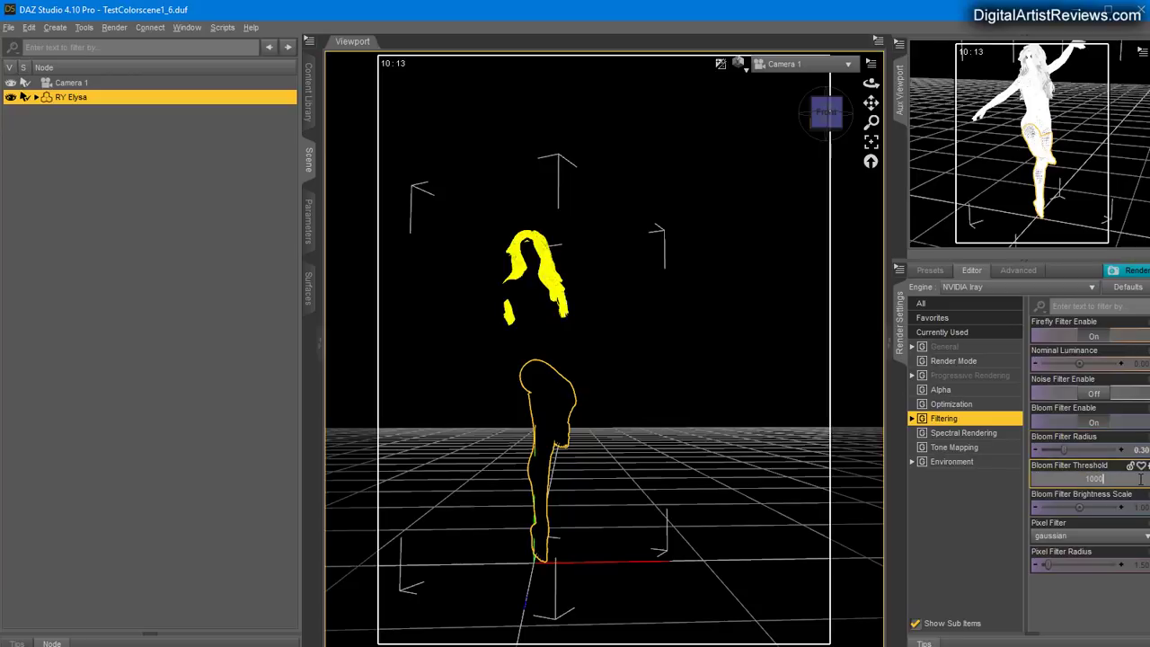
key("Return")
left_click(1139, 507)
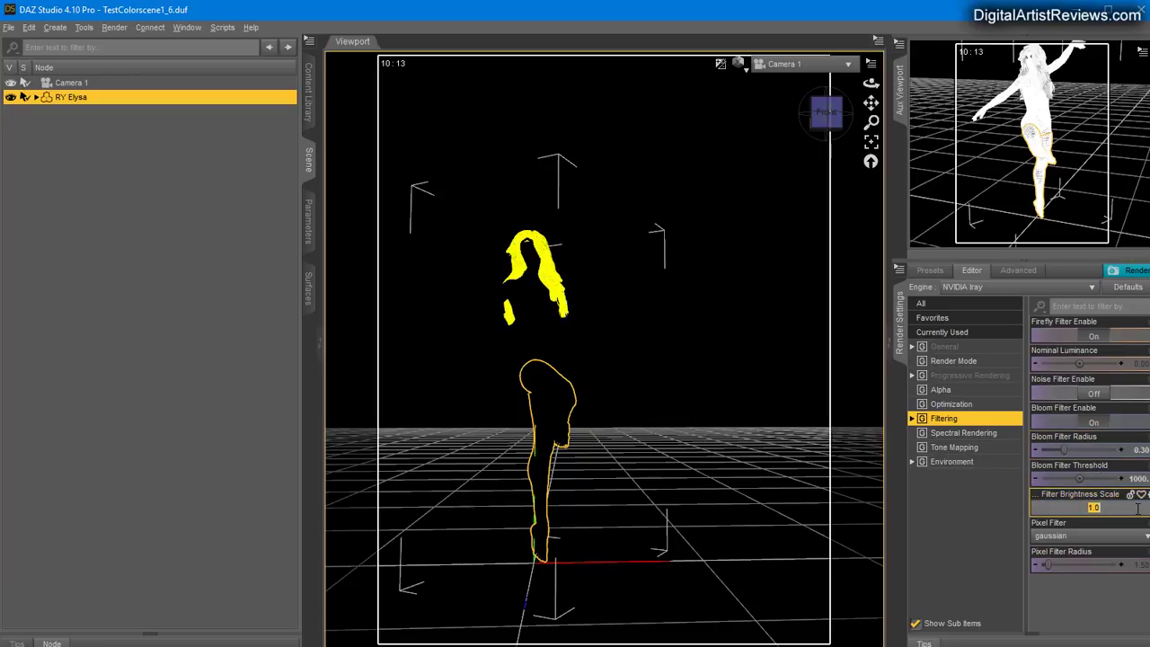
type("0.3")
key("Return")
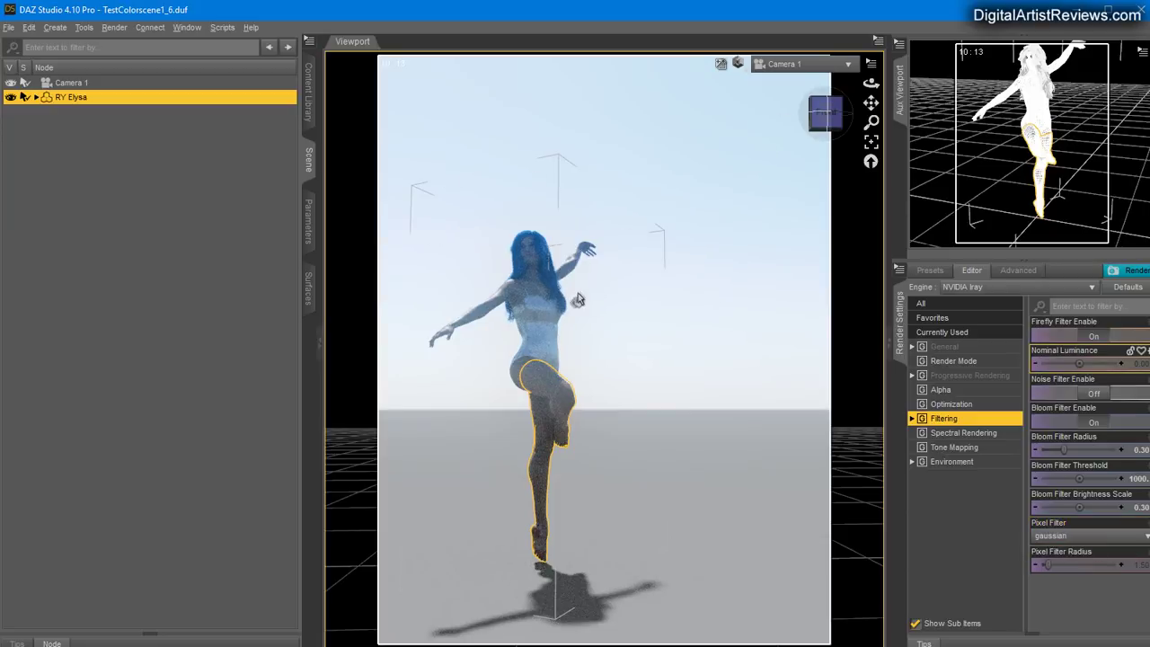
Test a bloom threshold of 2000, set it back to 1000, and dolly Camera 1 closer
left_click(1137, 479)
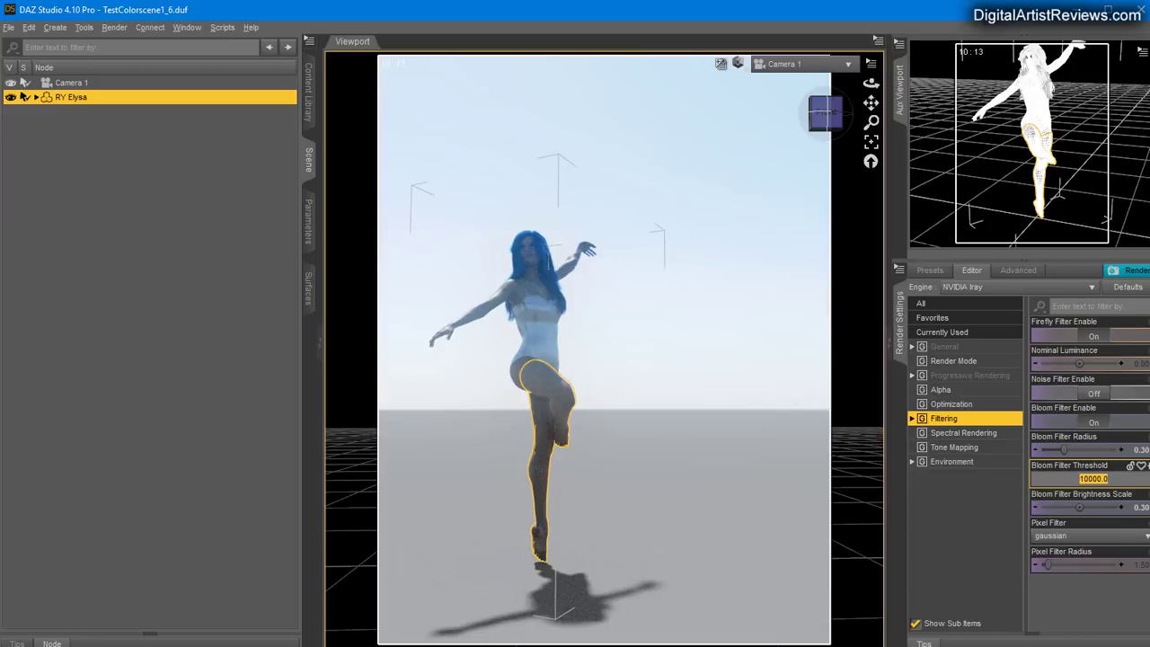
type("2000")
key("Return")
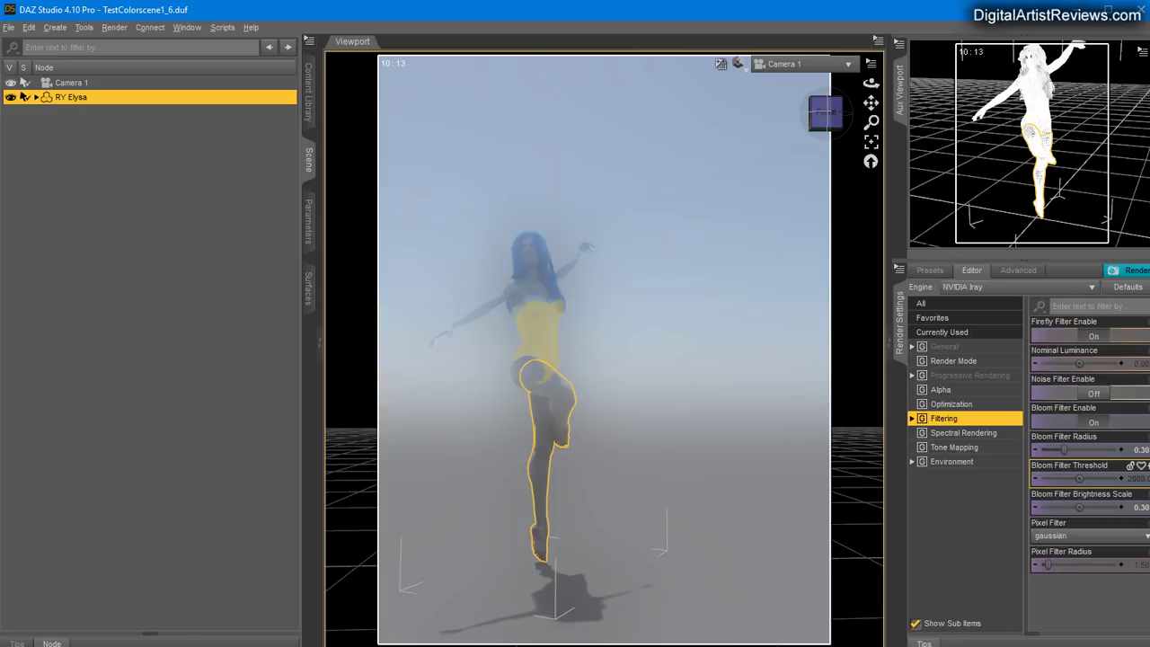
double_click(1130, 481)
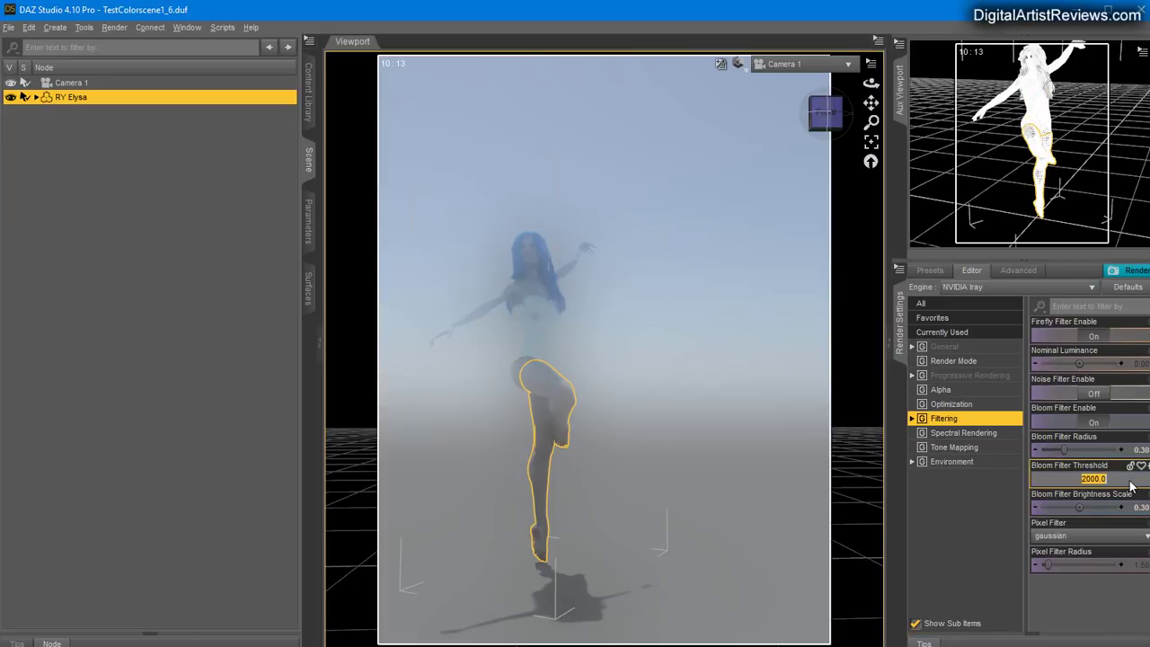
type("1000")
key("Return")
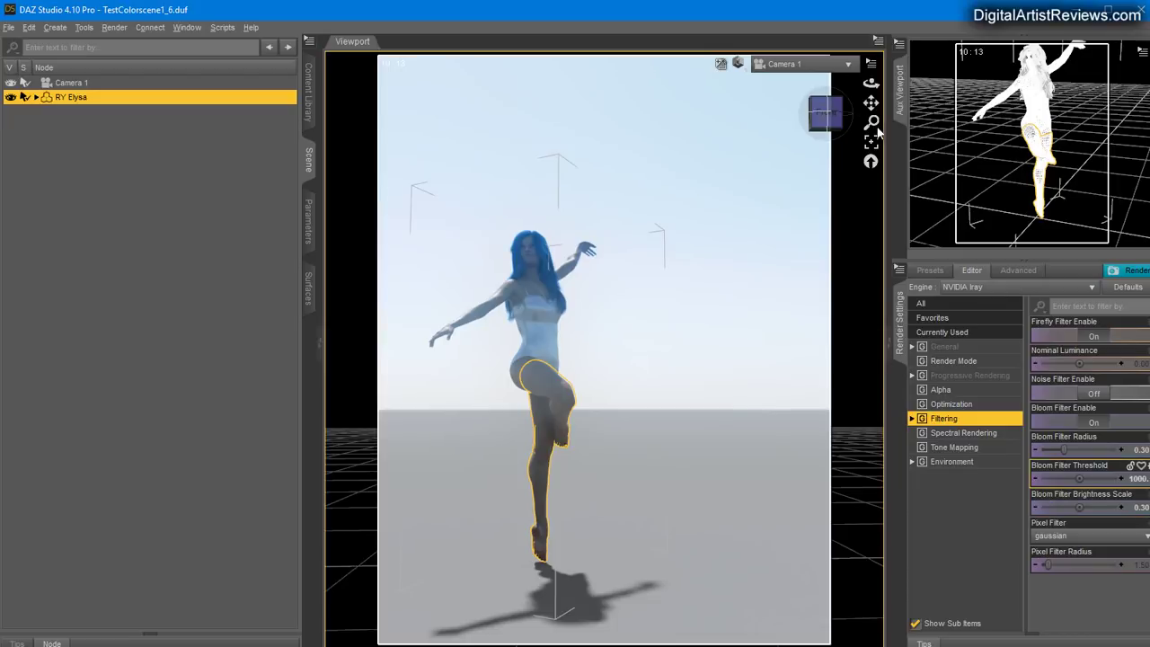
left_click_drag(871, 124, 870, 66)
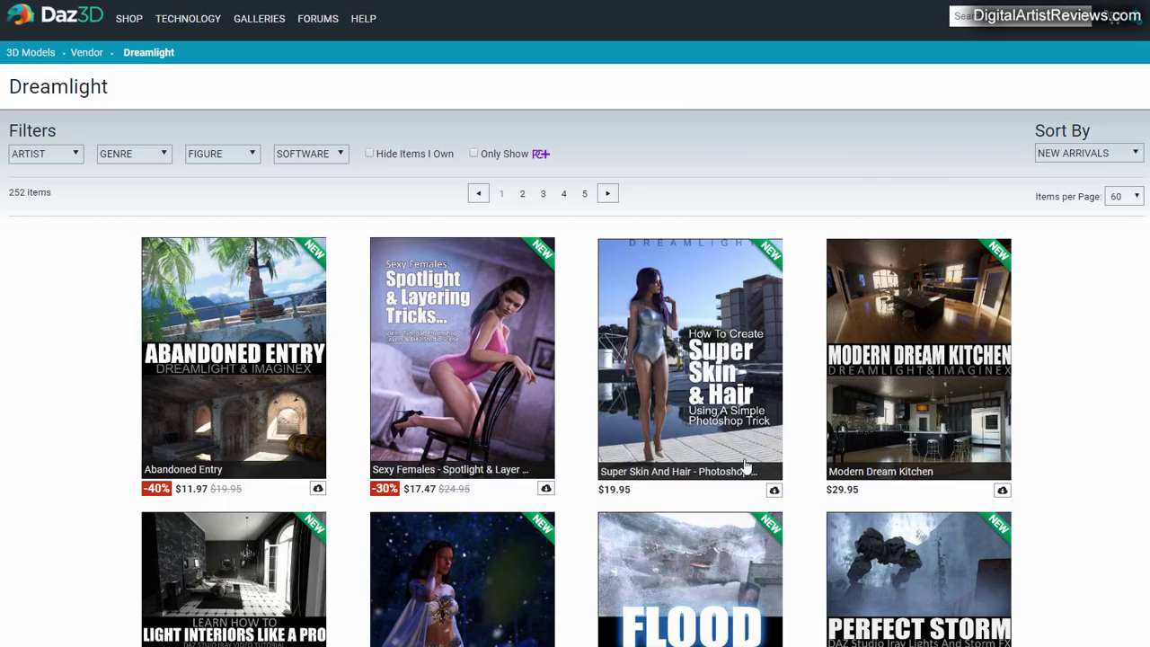
Go to page 2 of the Dreamlight product listings and scroll through its items
scroll(575, 359, "down", 20)
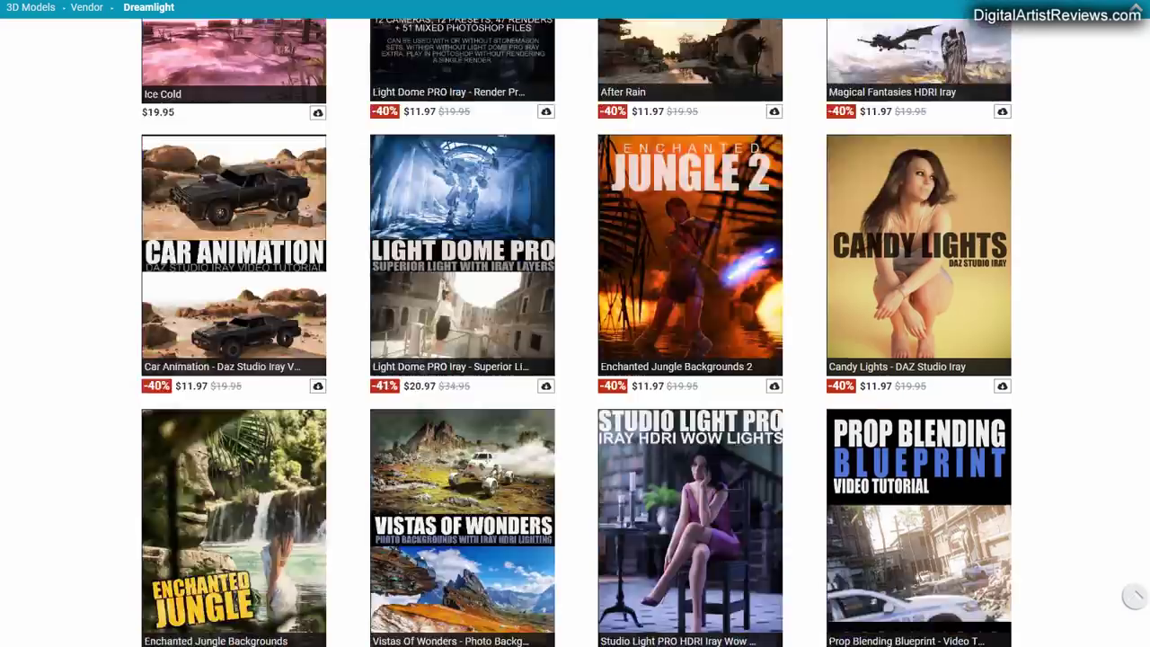
scroll(575, 359, "down", 8)
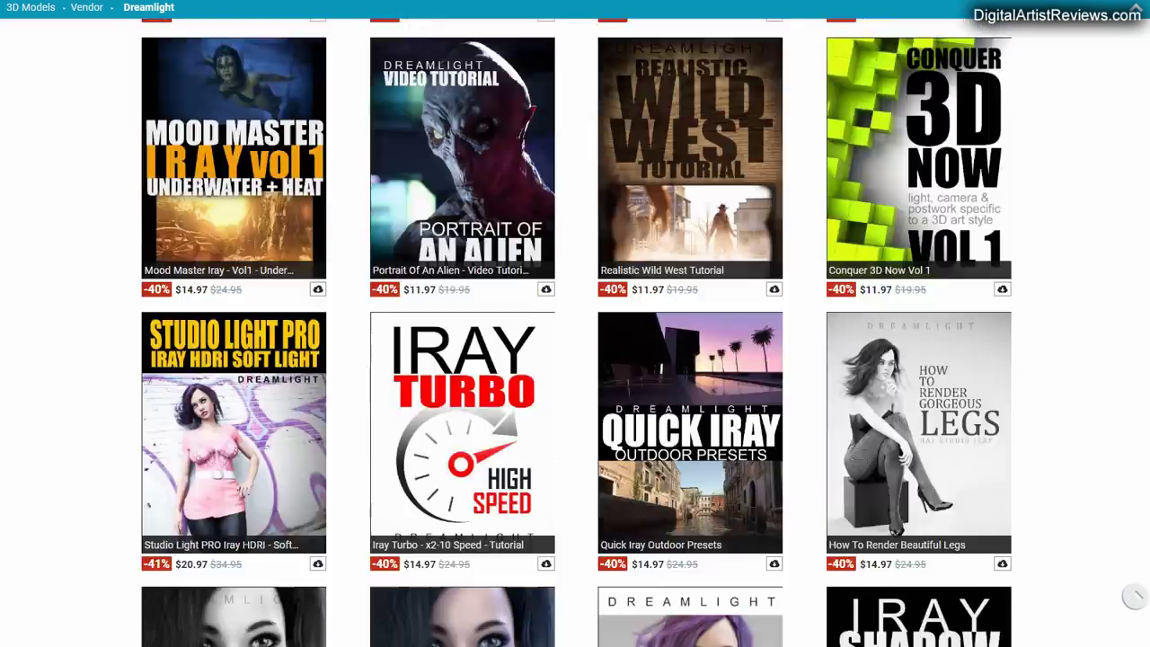
left_click(555, 589)
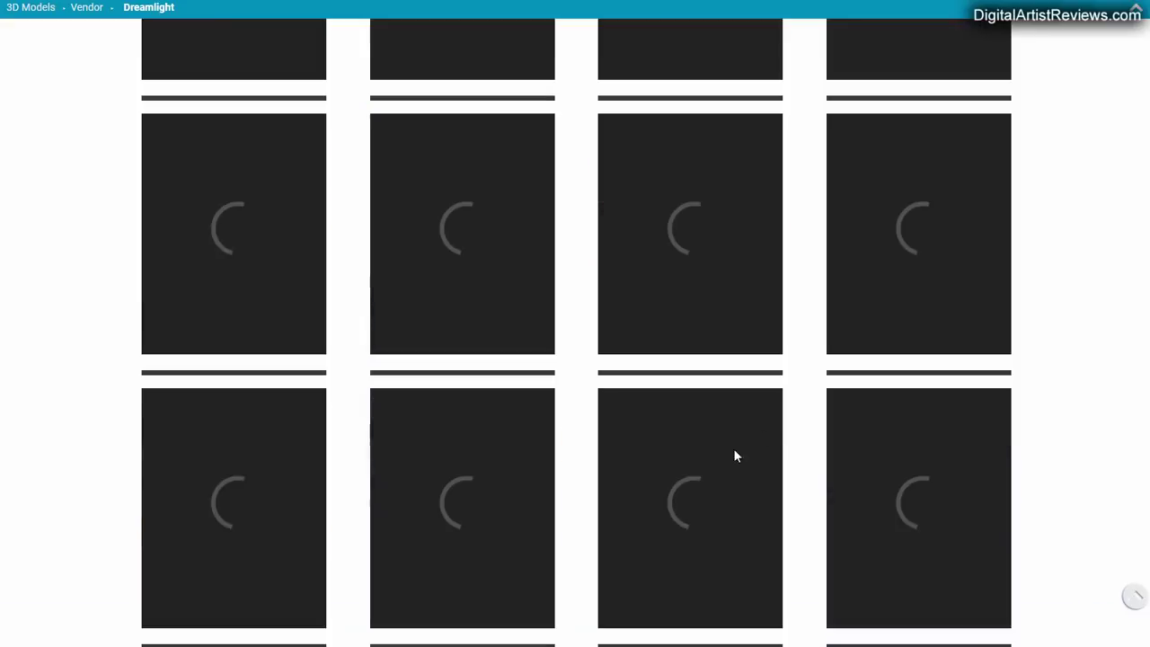
scroll(1104, 505, "down", 5)
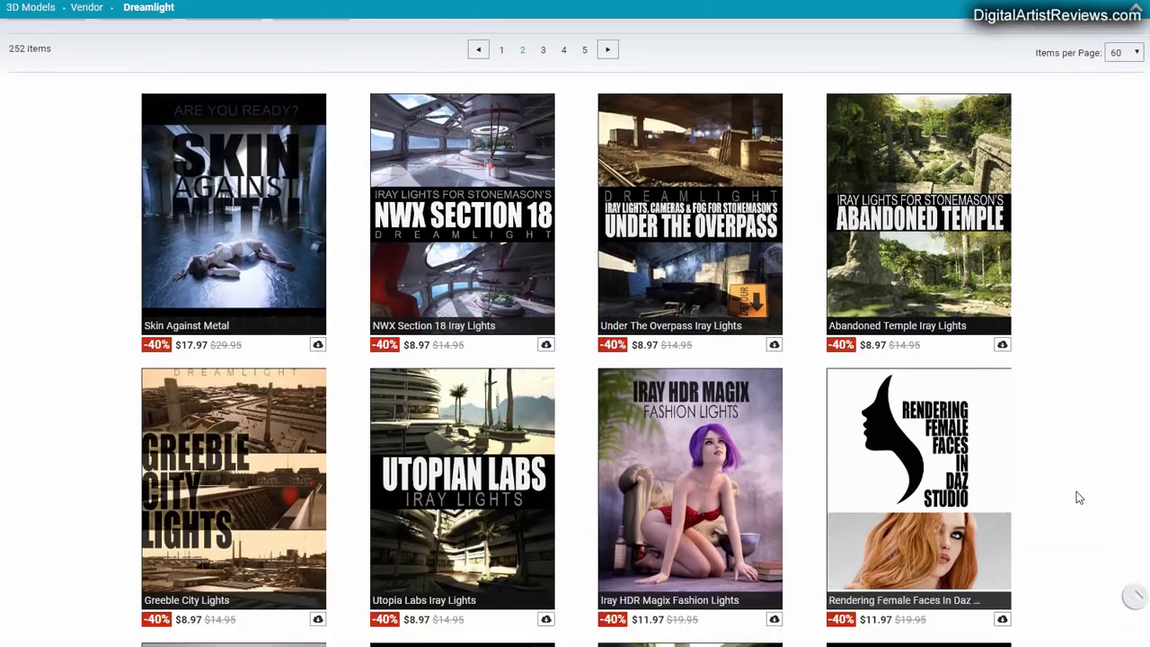
scroll(1069, 467, "up", 1)
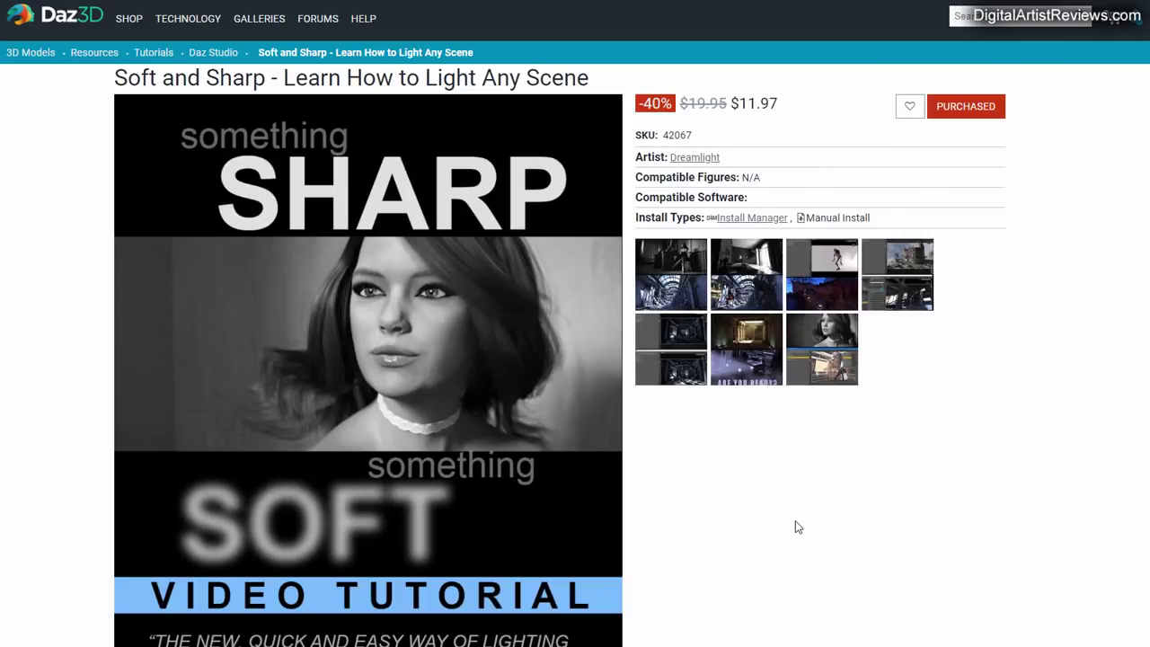
scroll(793, 526, "down", 2)
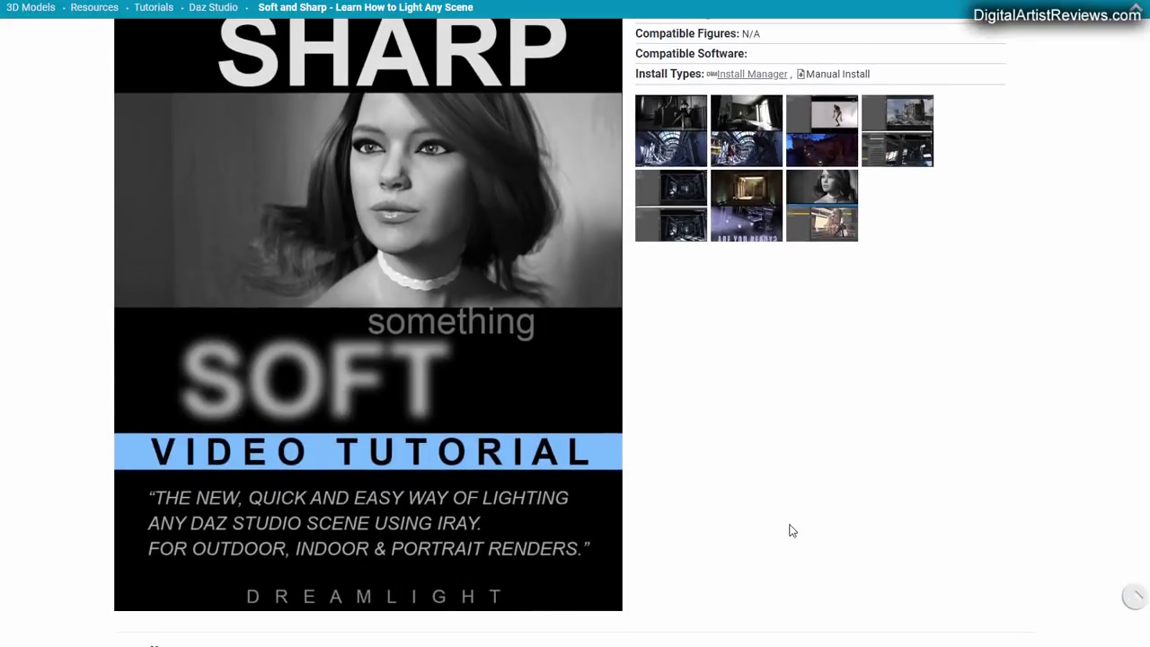
scroll(790, 530, "up", 1)
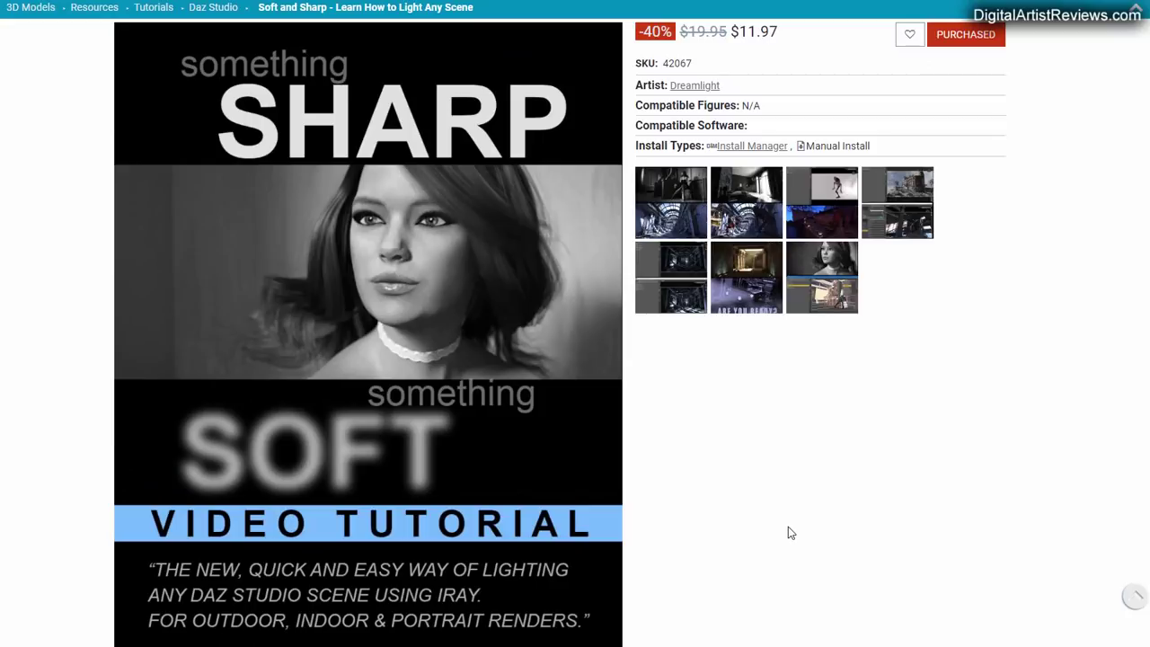
scroll(786, 531, "up", 1)
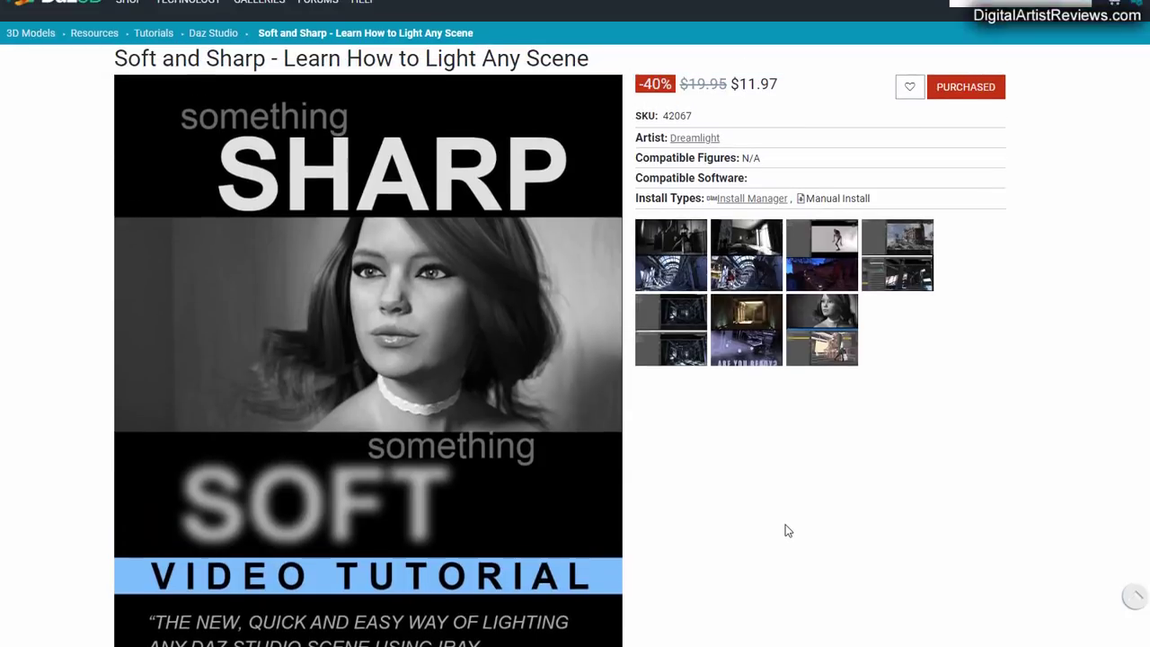